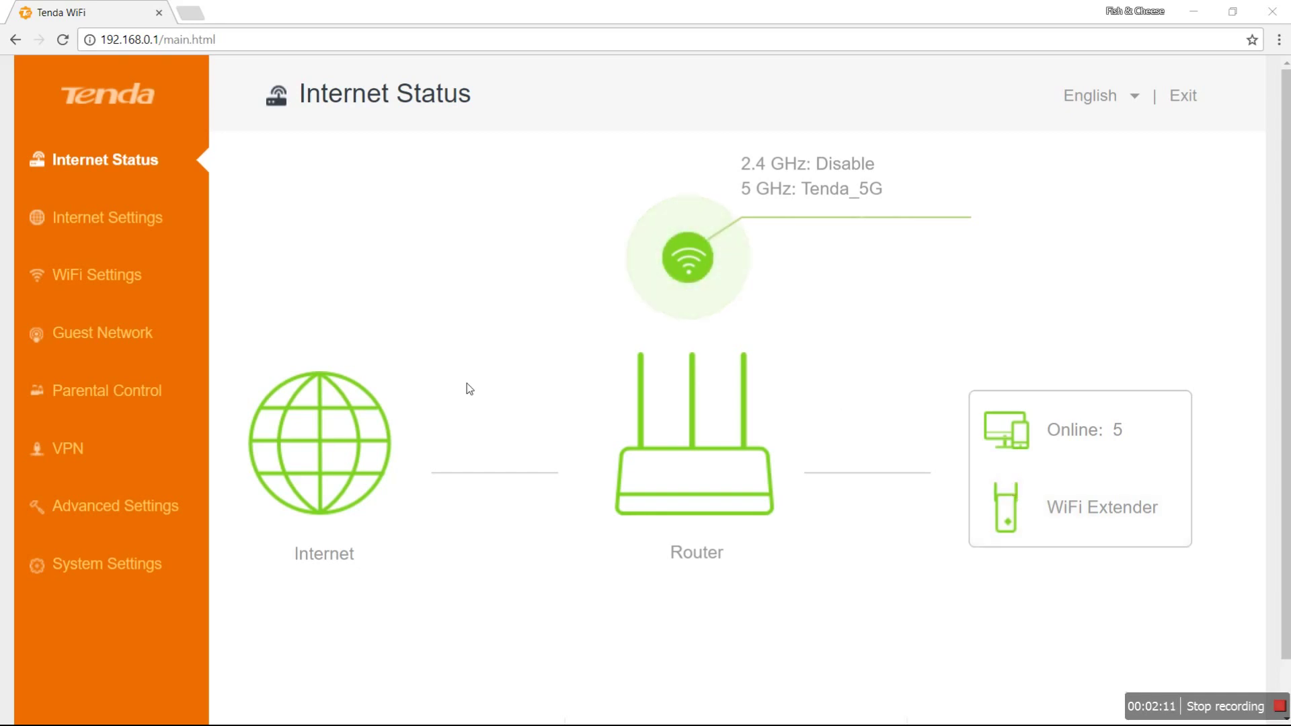
# Open the WiFi Settings page from the left sidebar
pyautogui.click(123, 278)
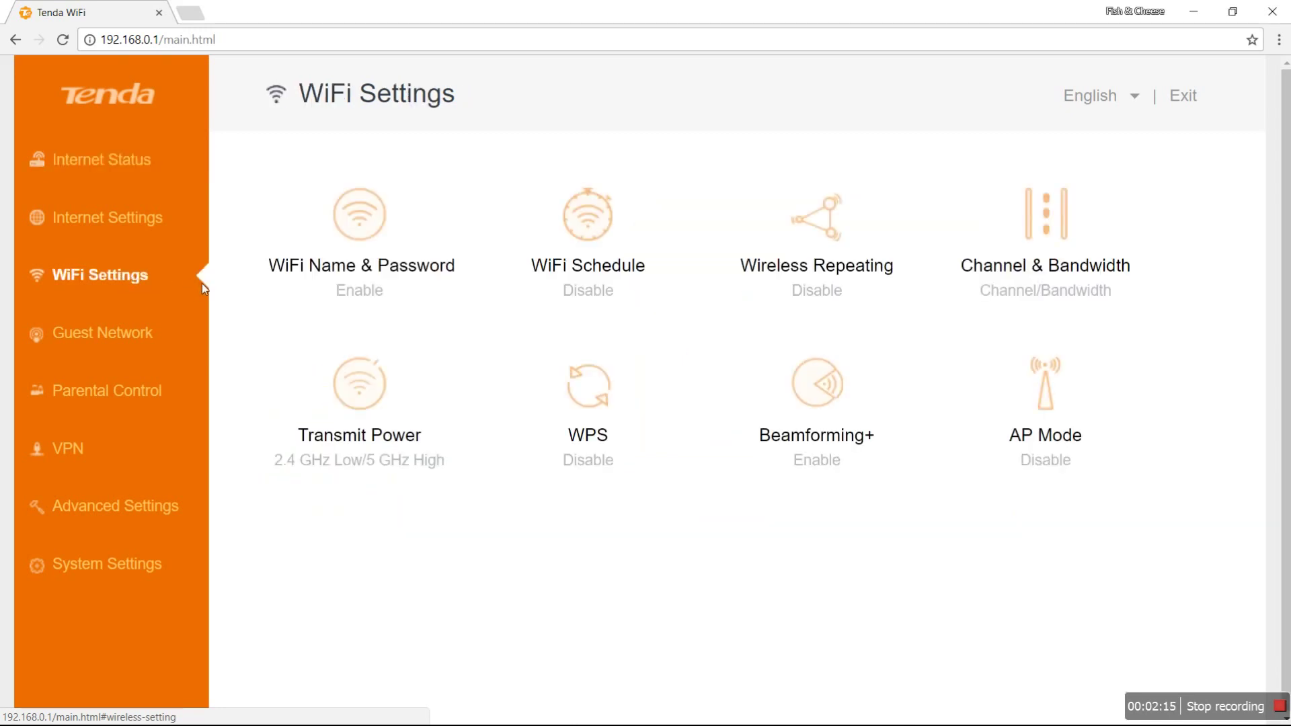
# Enable both the 2.4 GHz 'Tenda' and 5 GHz 'Tenda_5G' networks in WiFi Name & Password
pyautogui.click(363, 276)
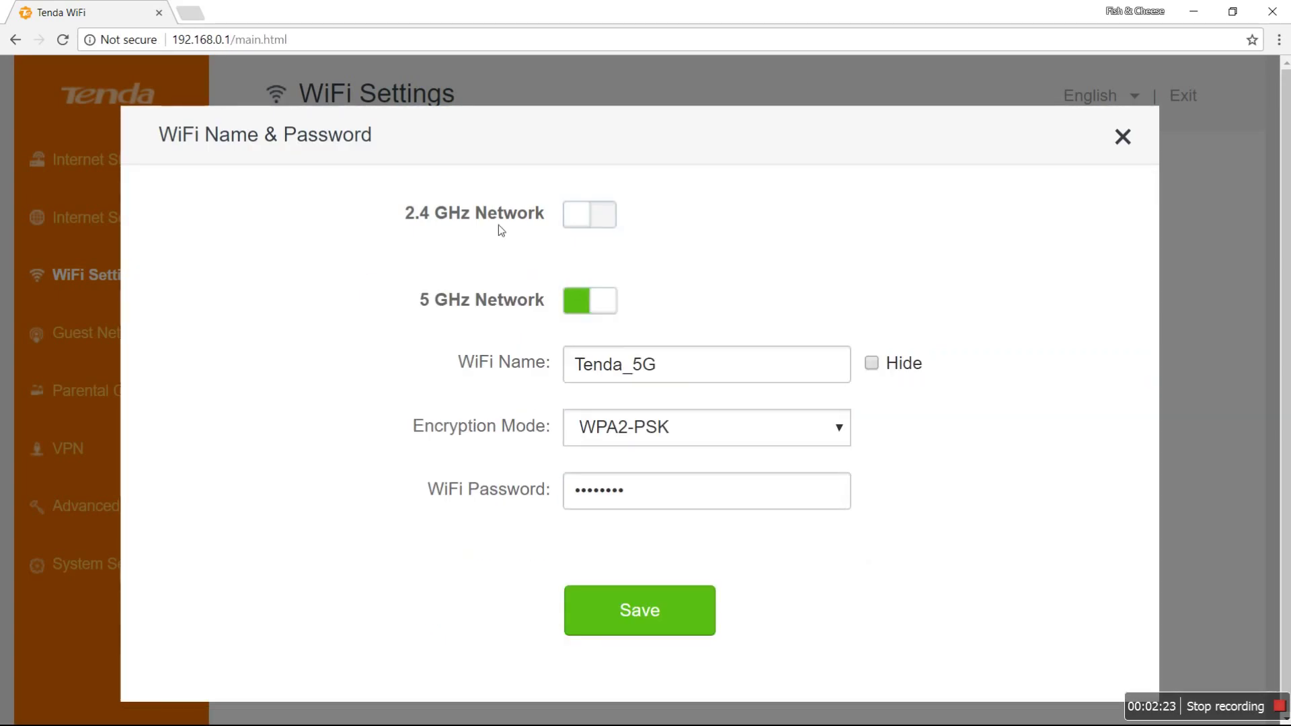
pyautogui.click(596, 229)
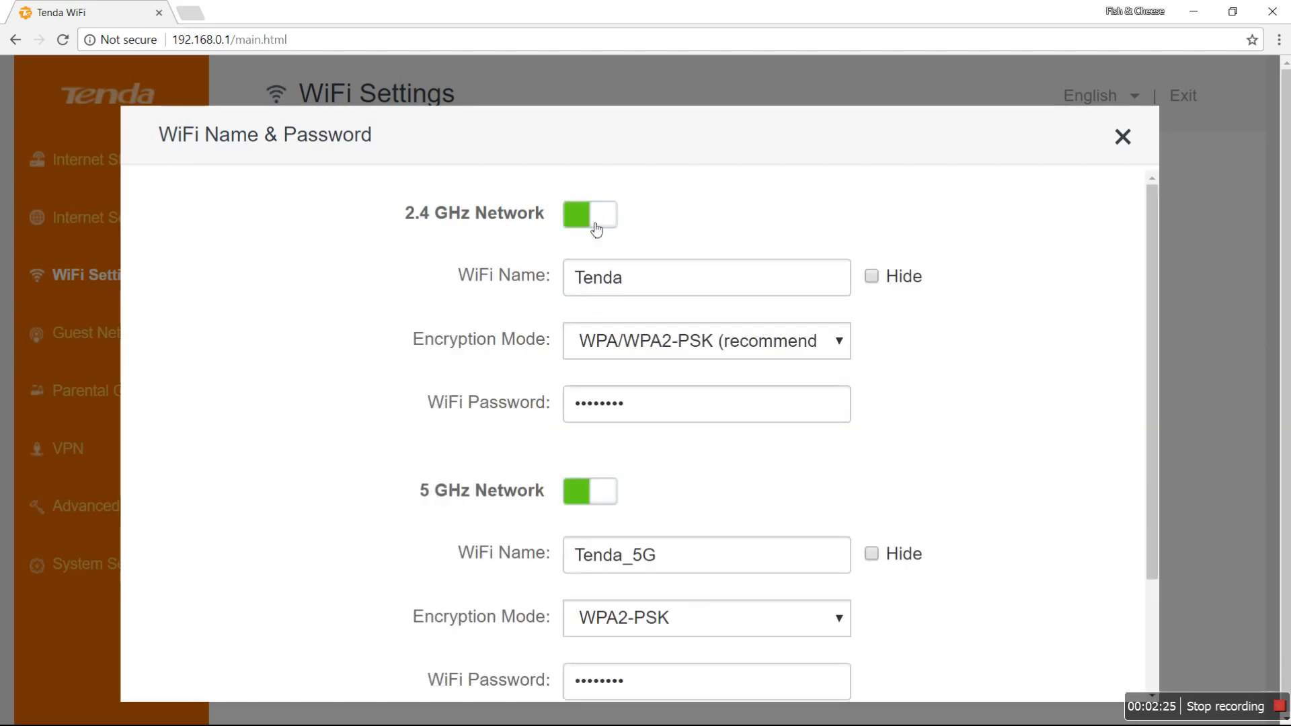
pyautogui.click(582, 489)
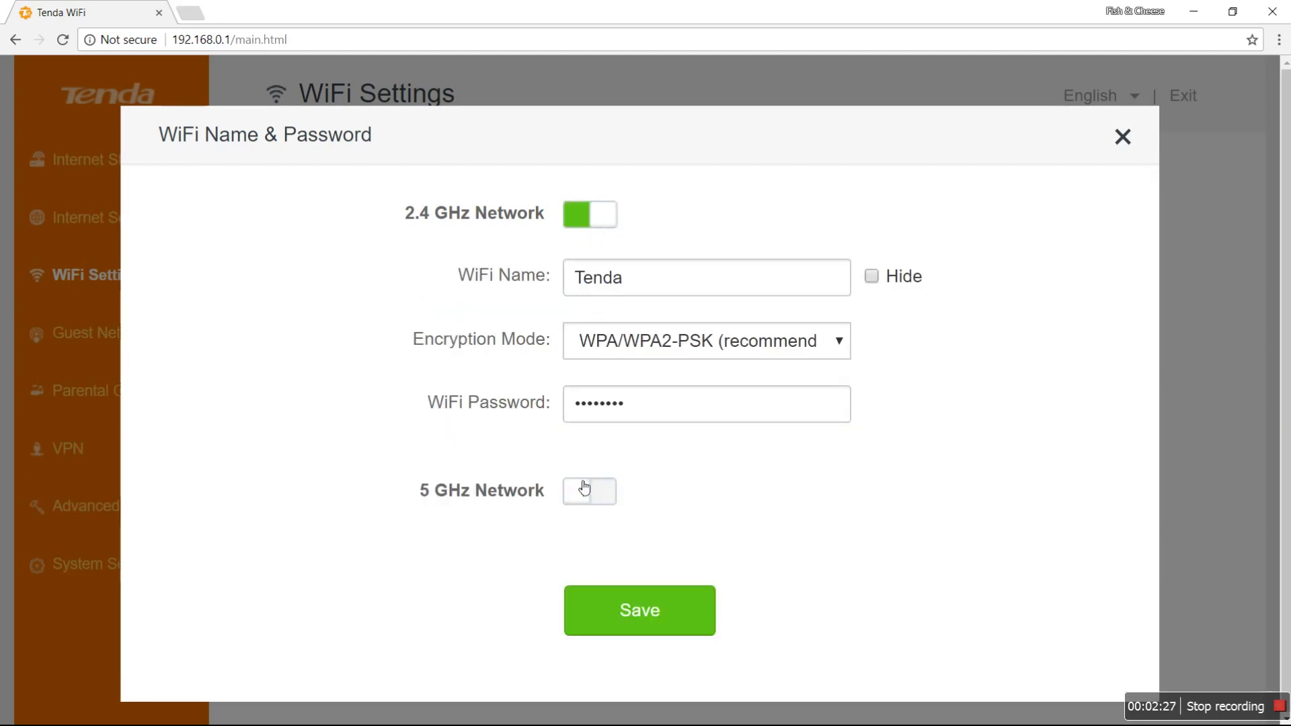
pyautogui.click(585, 488)
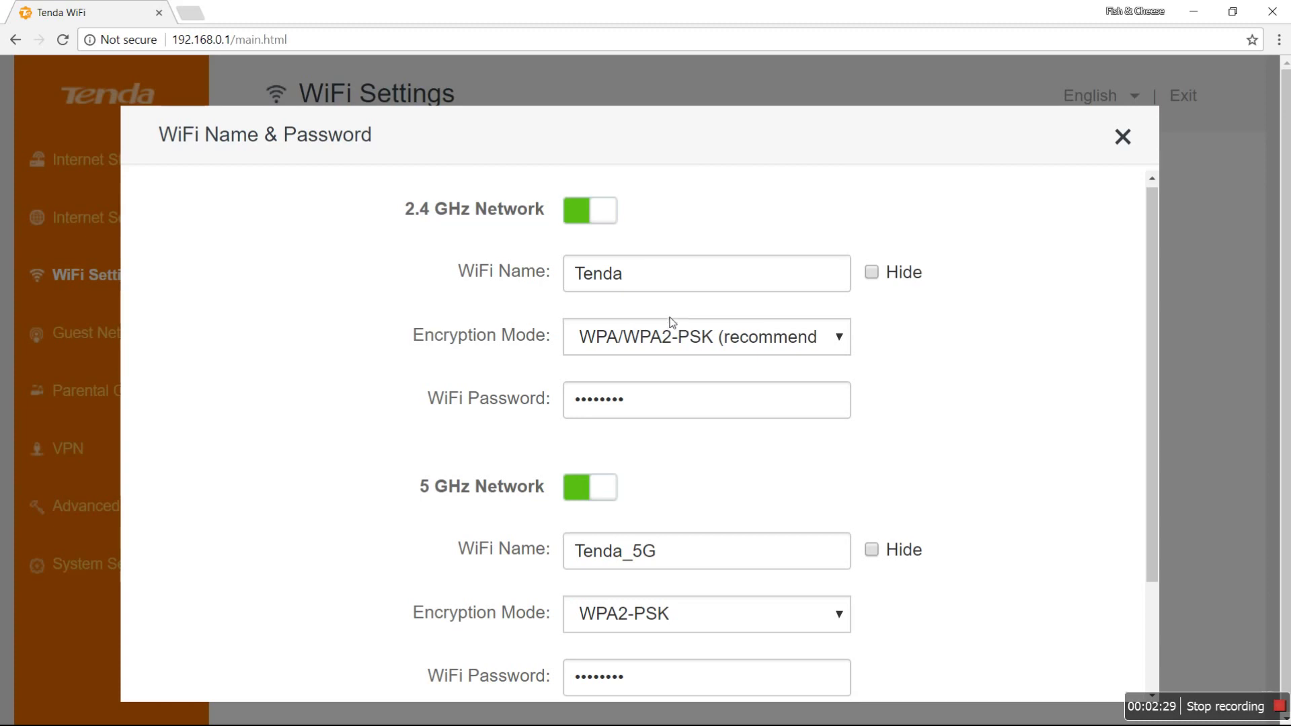
pyautogui.scroll(-2, 672, 321)
pyautogui.scroll(2, 674, 321)
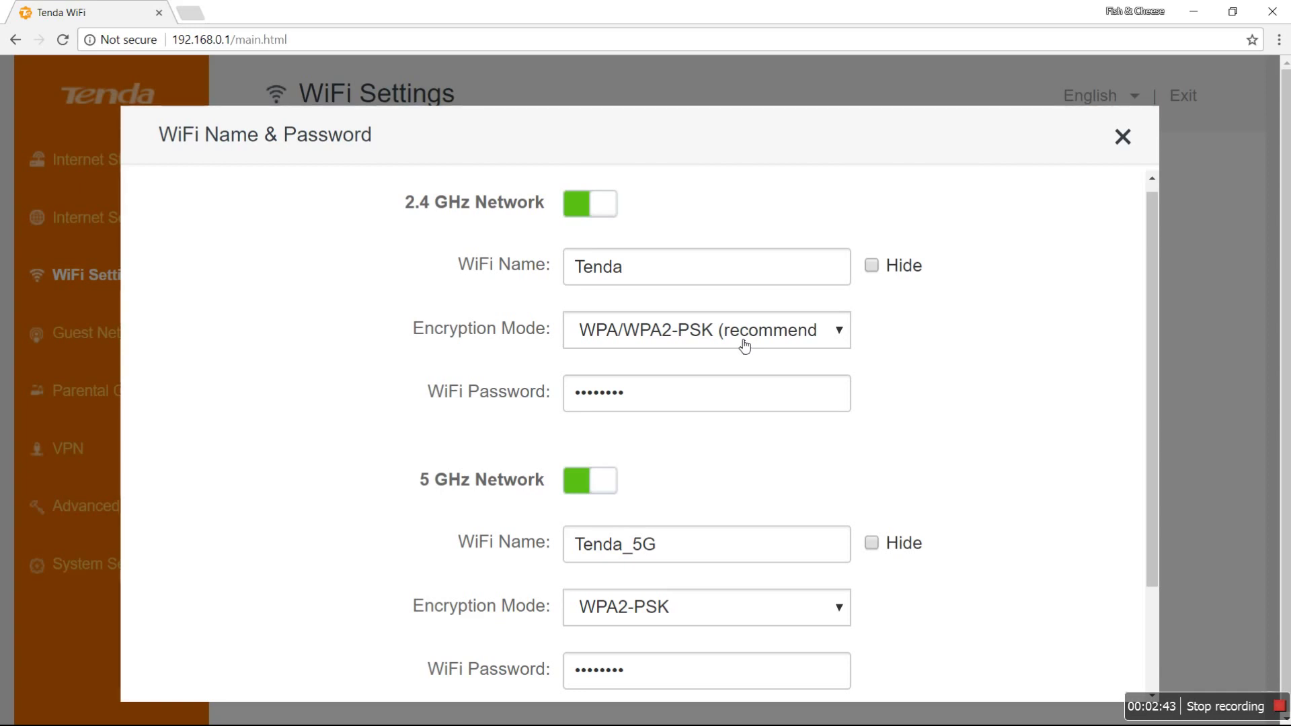
# Leave 2.4 GHz encryption unchanged and switch the 2.4 GHz network off, keeping only Tenda_5G
pyautogui.click(745, 345)
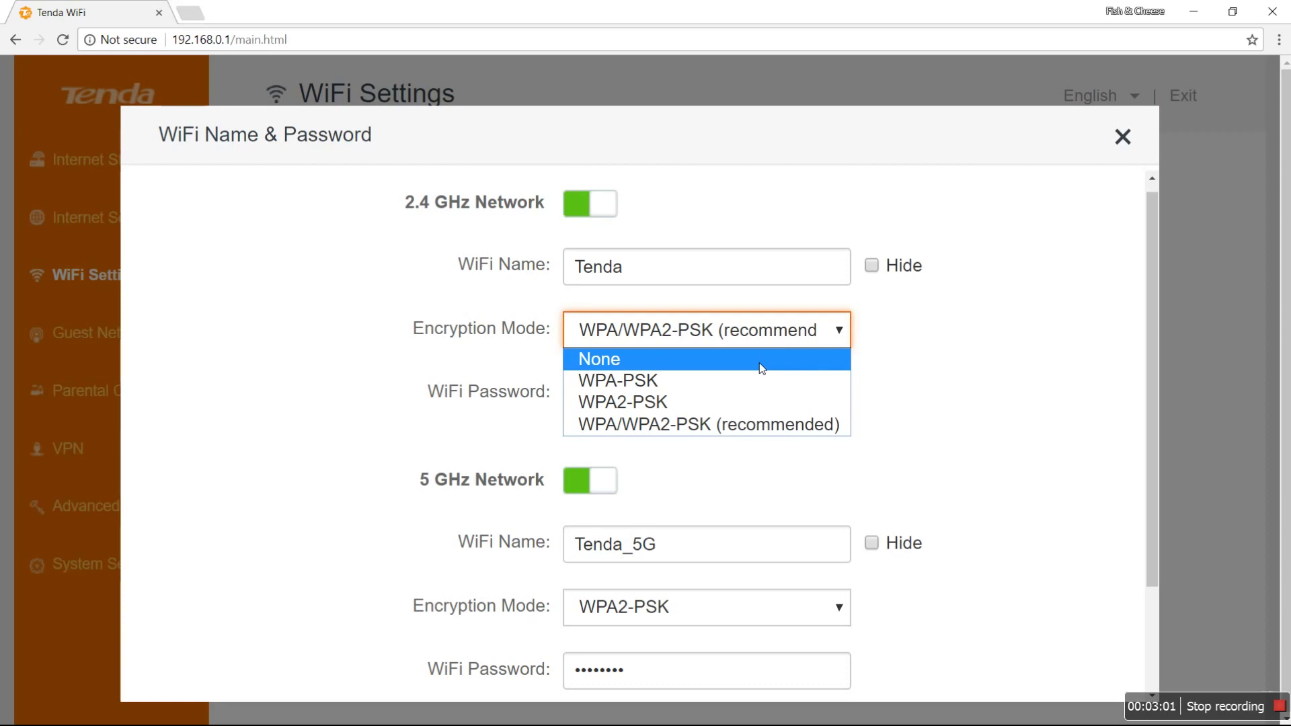
pyautogui.click(958, 385)
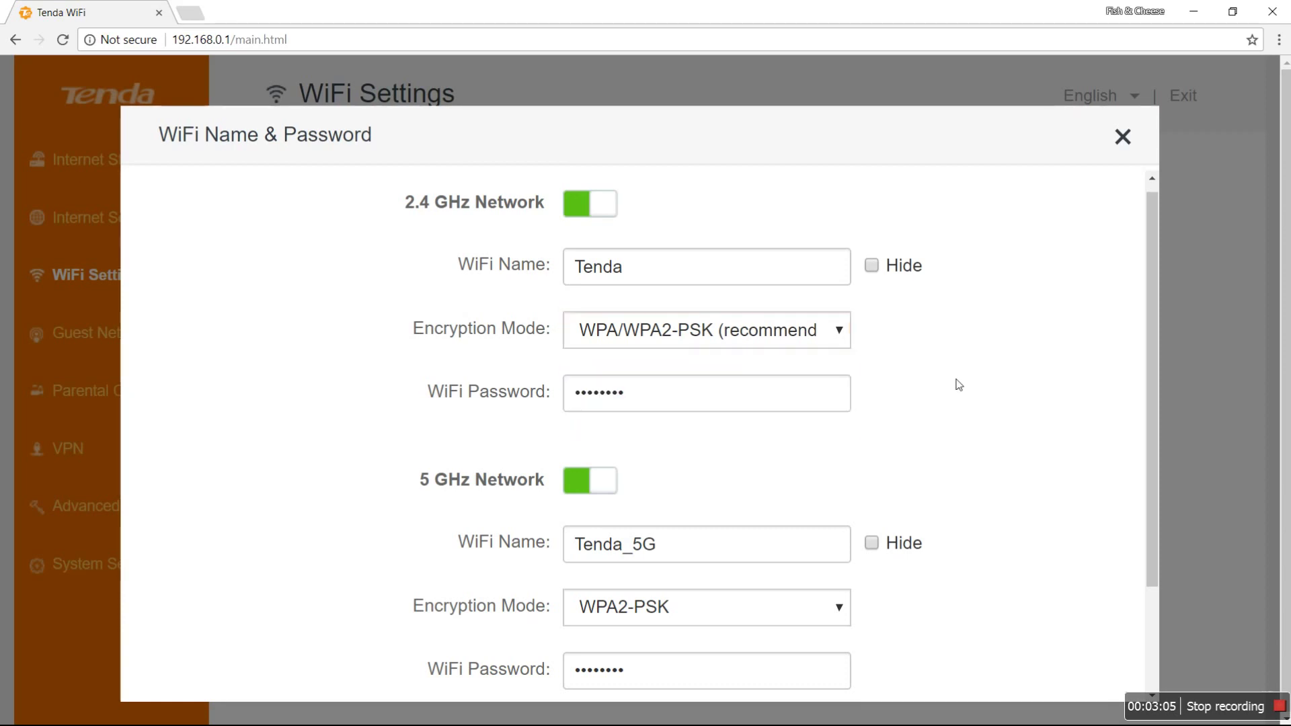
pyautogui.scroll(-2, 958, 384)
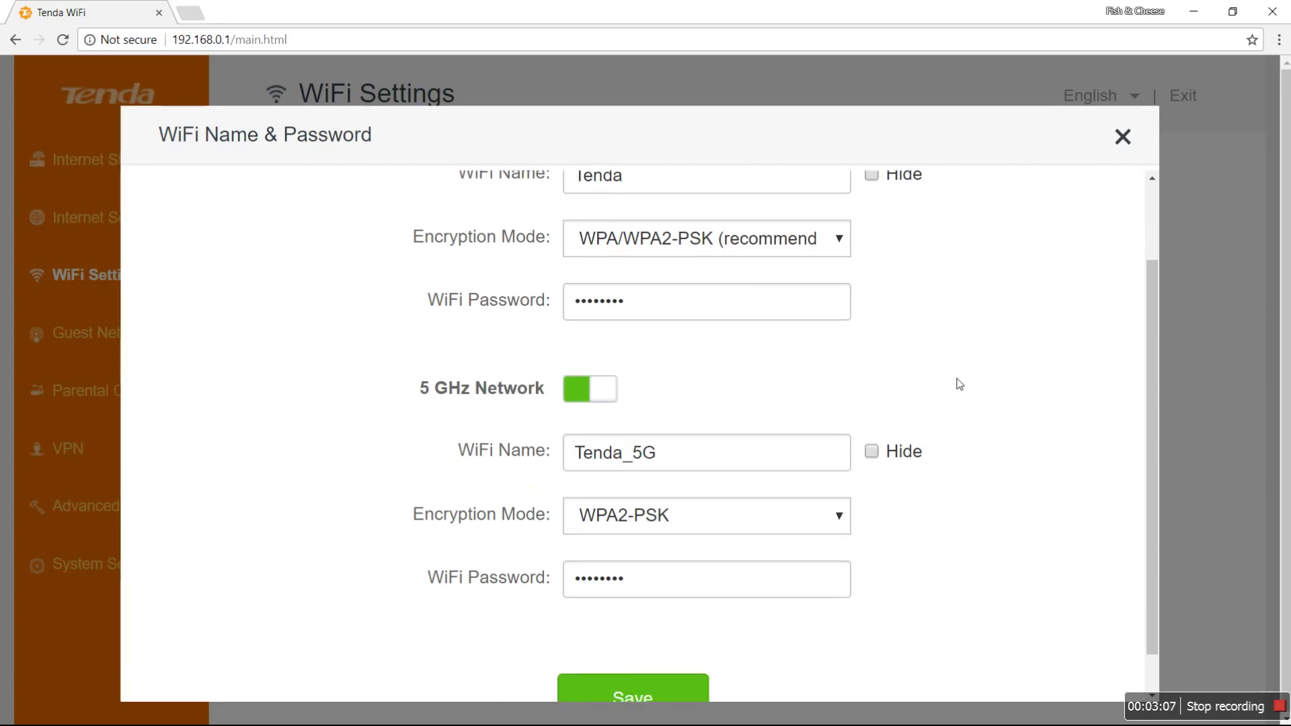
pyautogui.scroll(2, 755, 311)
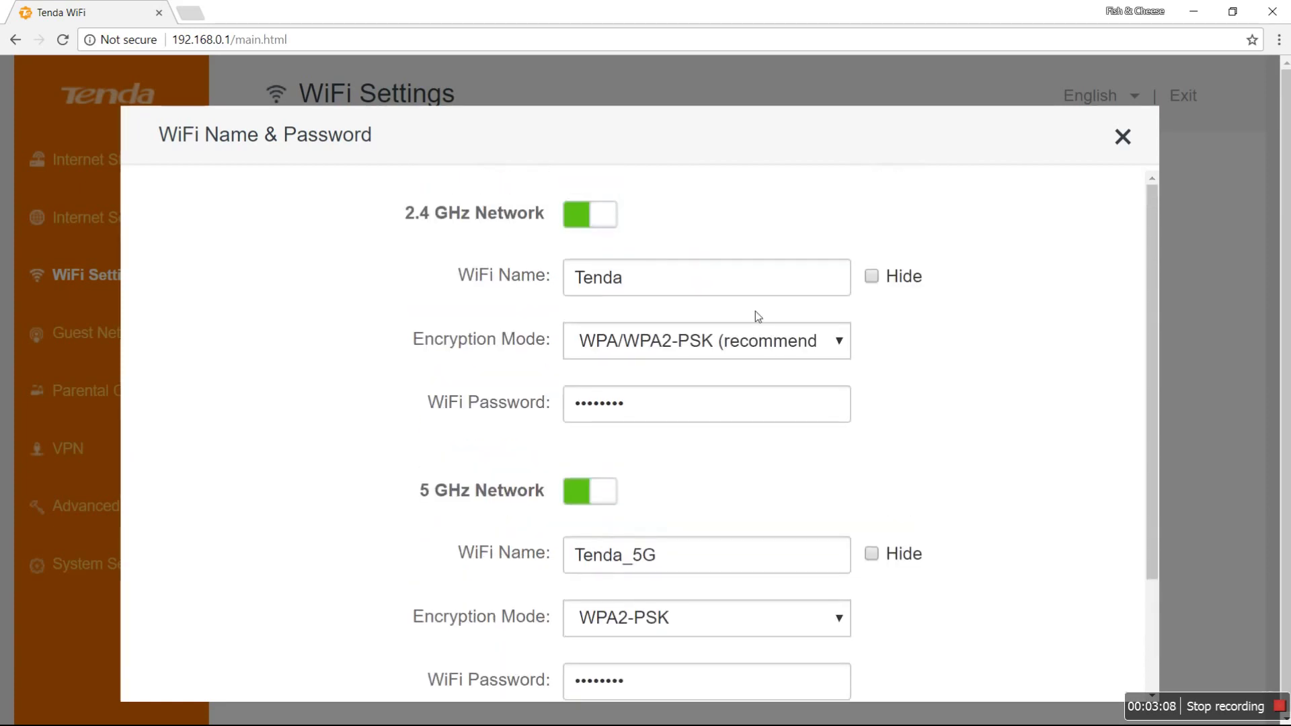
pyautogui.click(592, 216)
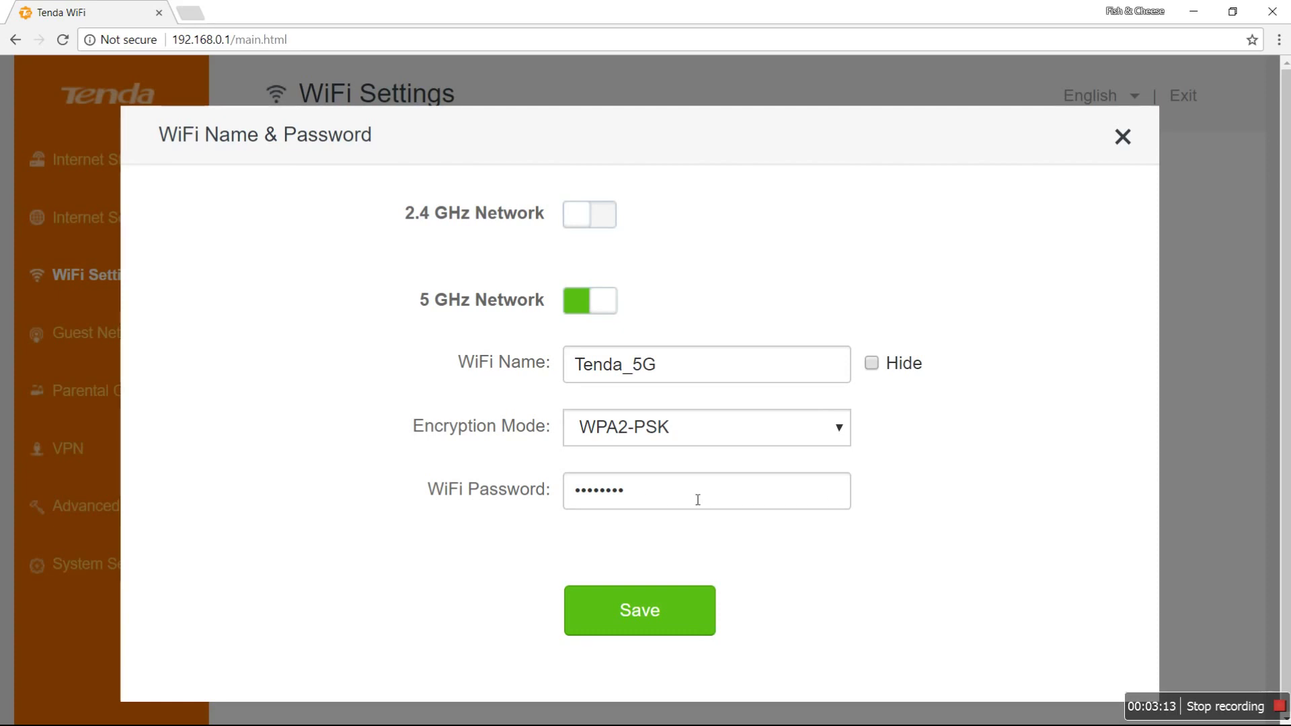
pyautogui.click(626, 498)
# Tick Hide for the Tenda_5G network name, then untick it again
pyautogui.click(882, 371)
pyautogui.click(881, 367)
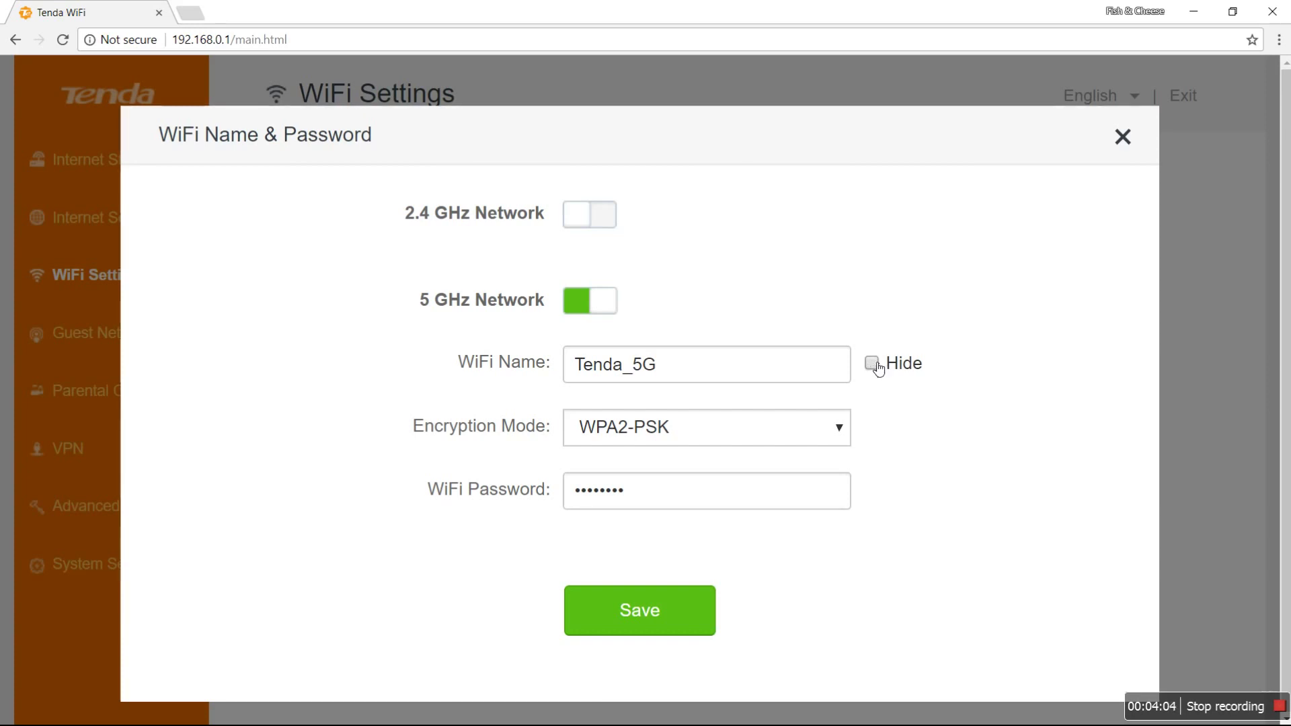
# Close the WiFi Name & Password dialog, returning to WiFi Settings
pyautogui.click(1135, 137)
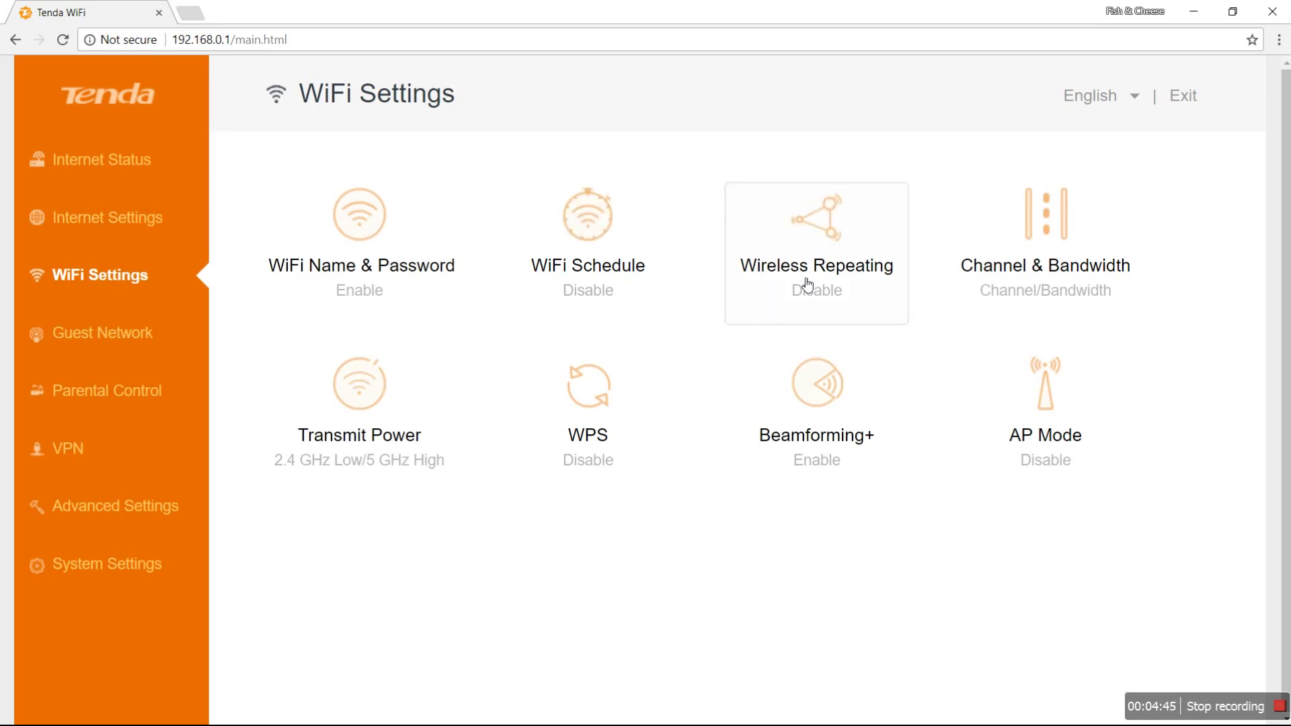
pyautogui.click(816, 260)
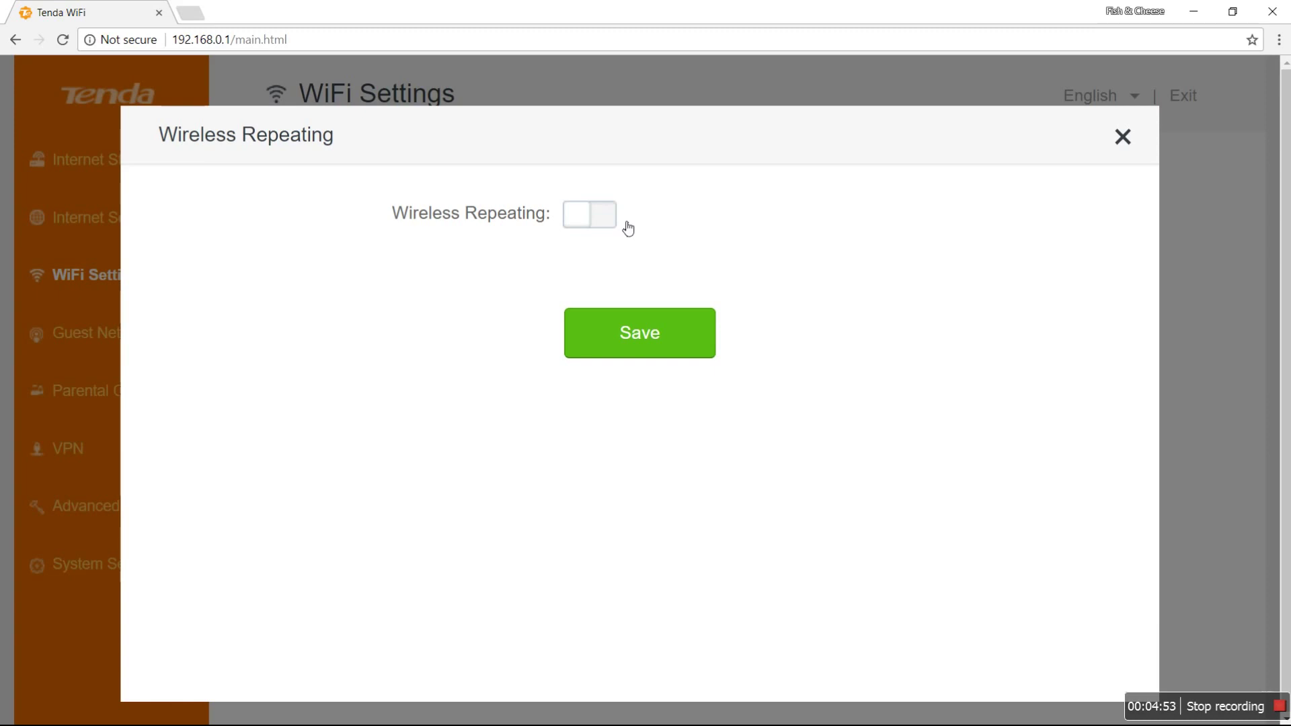
pyautogui.click(597, 224)
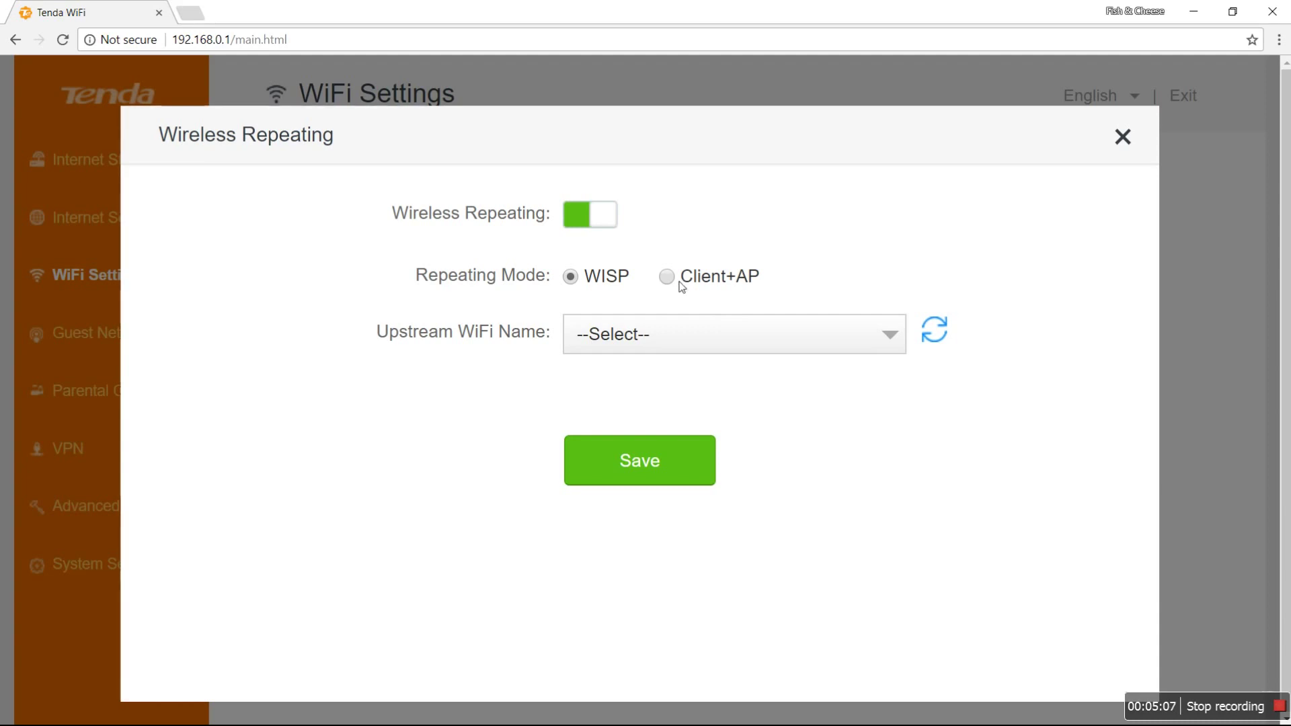
pyautogui.click(723, 335)
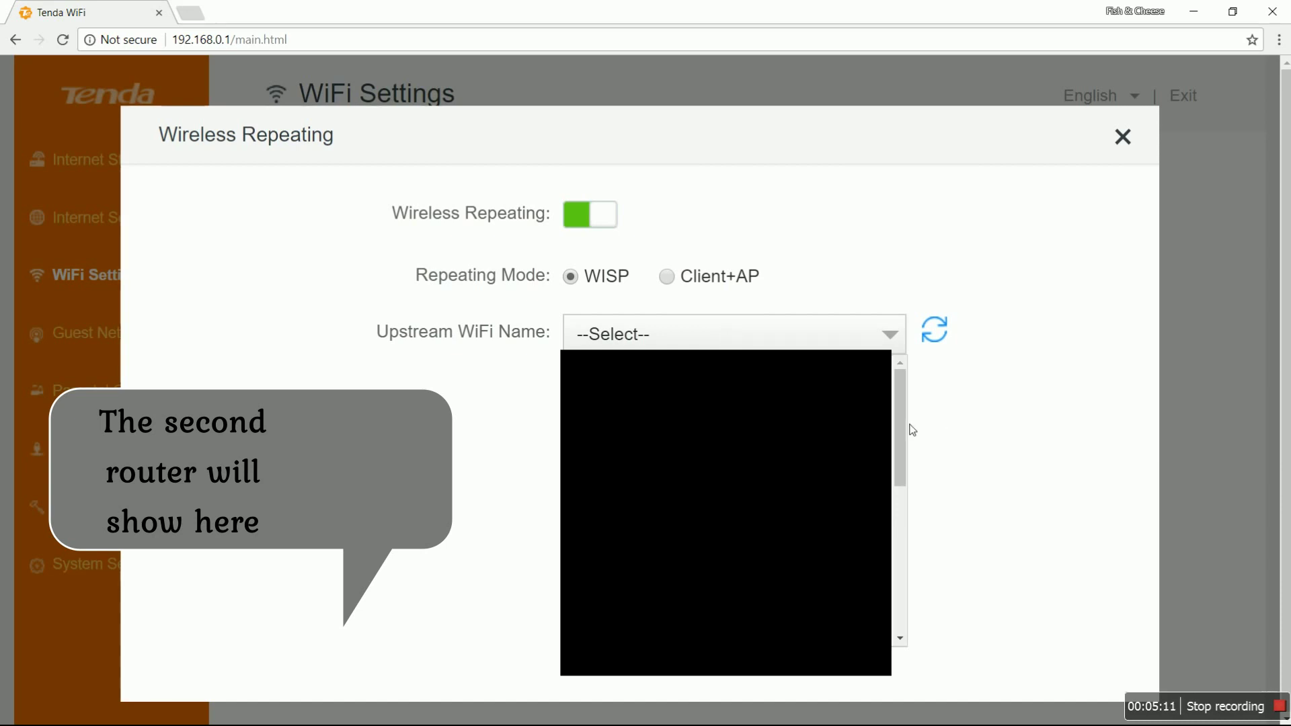
pyautogui.moveTo(905, 420)
pyautogui.mouseDown()
pyautogui.moveTo(899, 495)
pyautogui.moveTo(899, 401)
pyautogui.mouseUp()
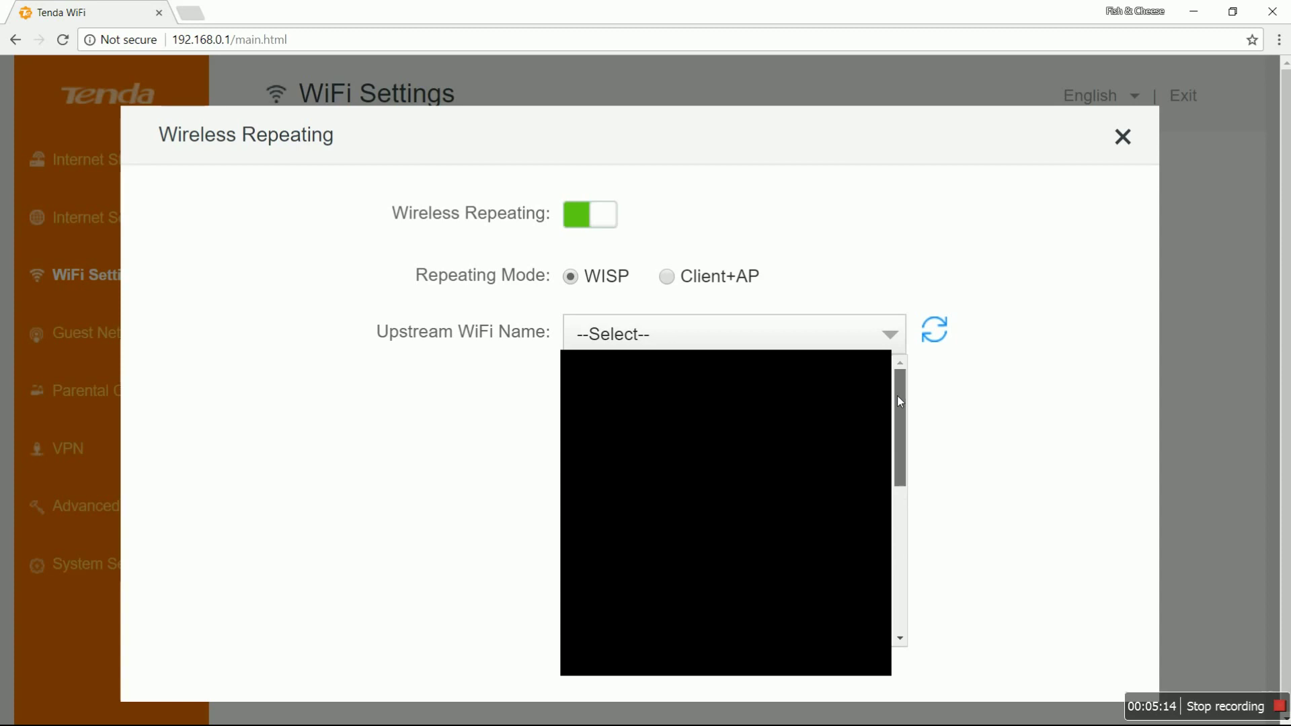
pyautogui.click(930, 403)
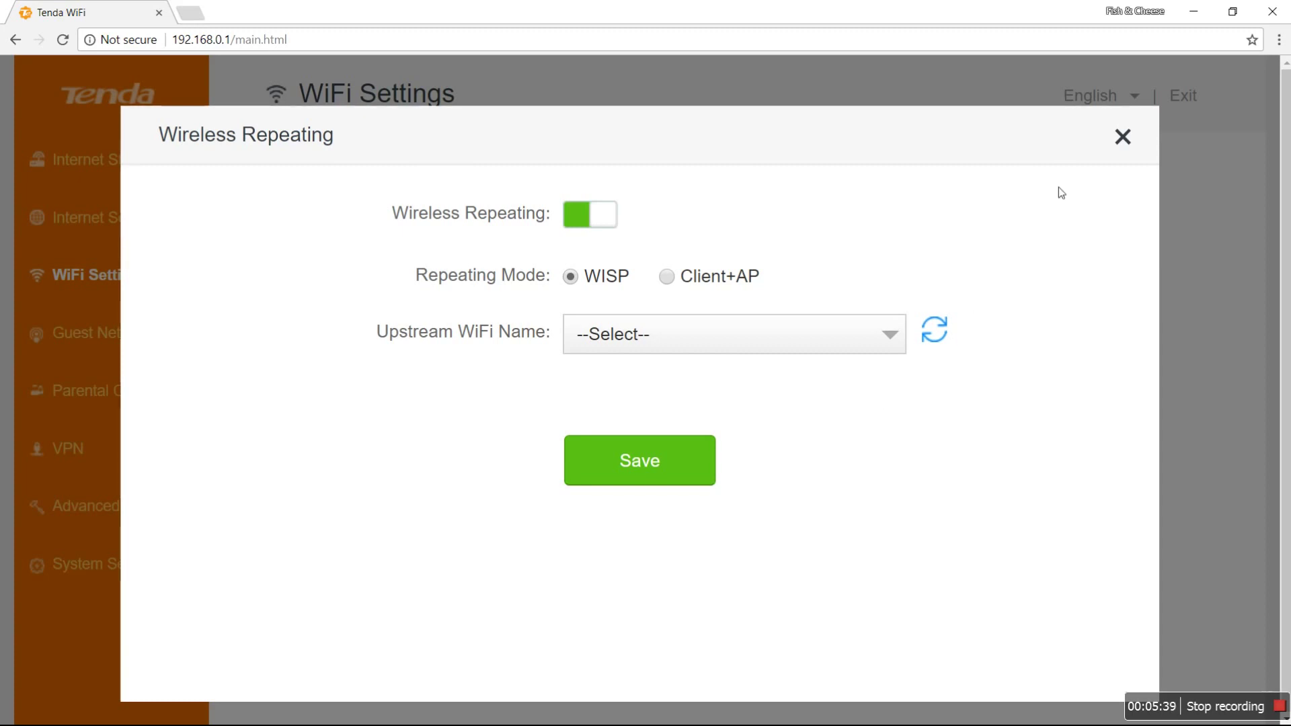
pyautogui.click(607, 220)
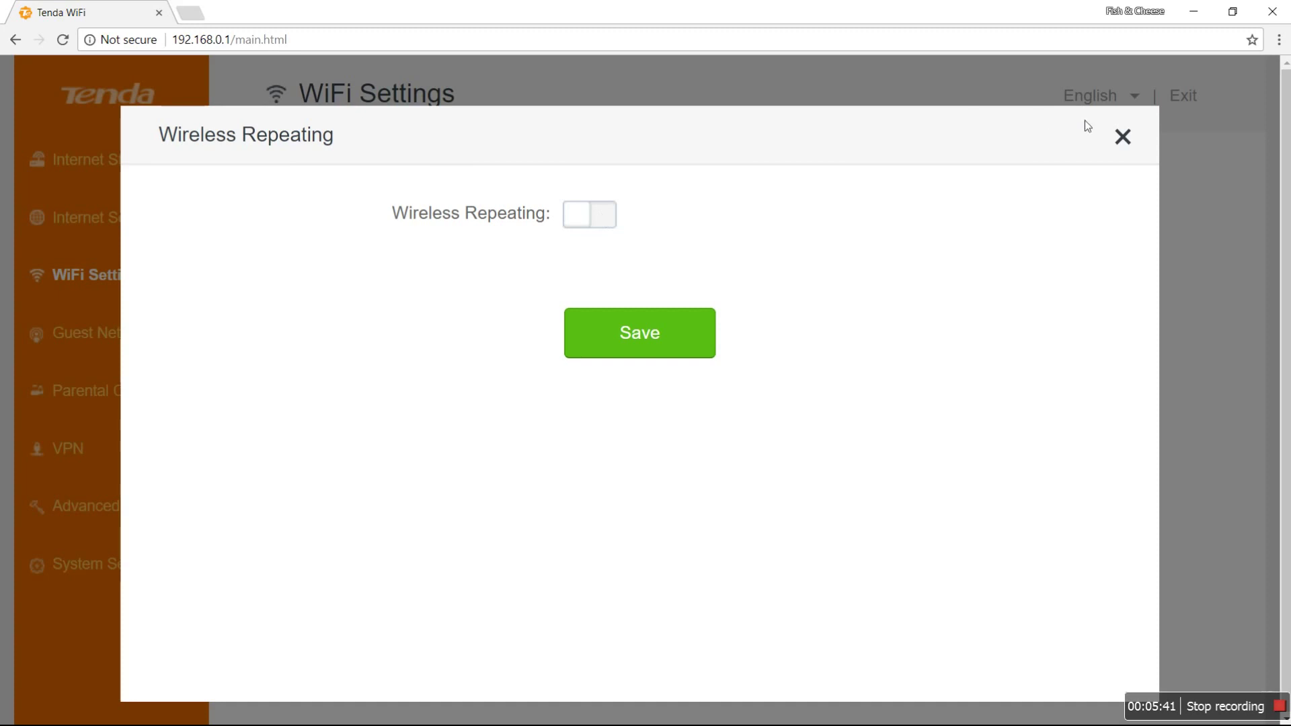
pyautogui.click(1123, 138)
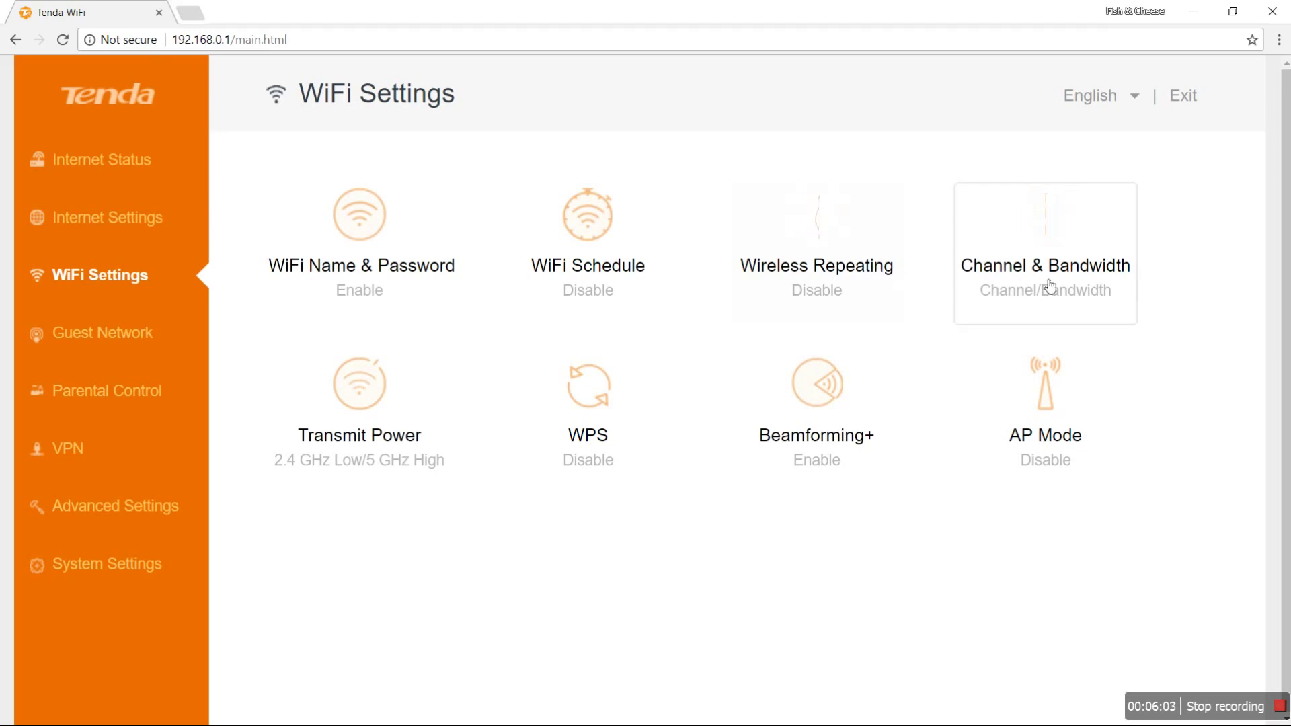
pyautogui.click(1067, 291)
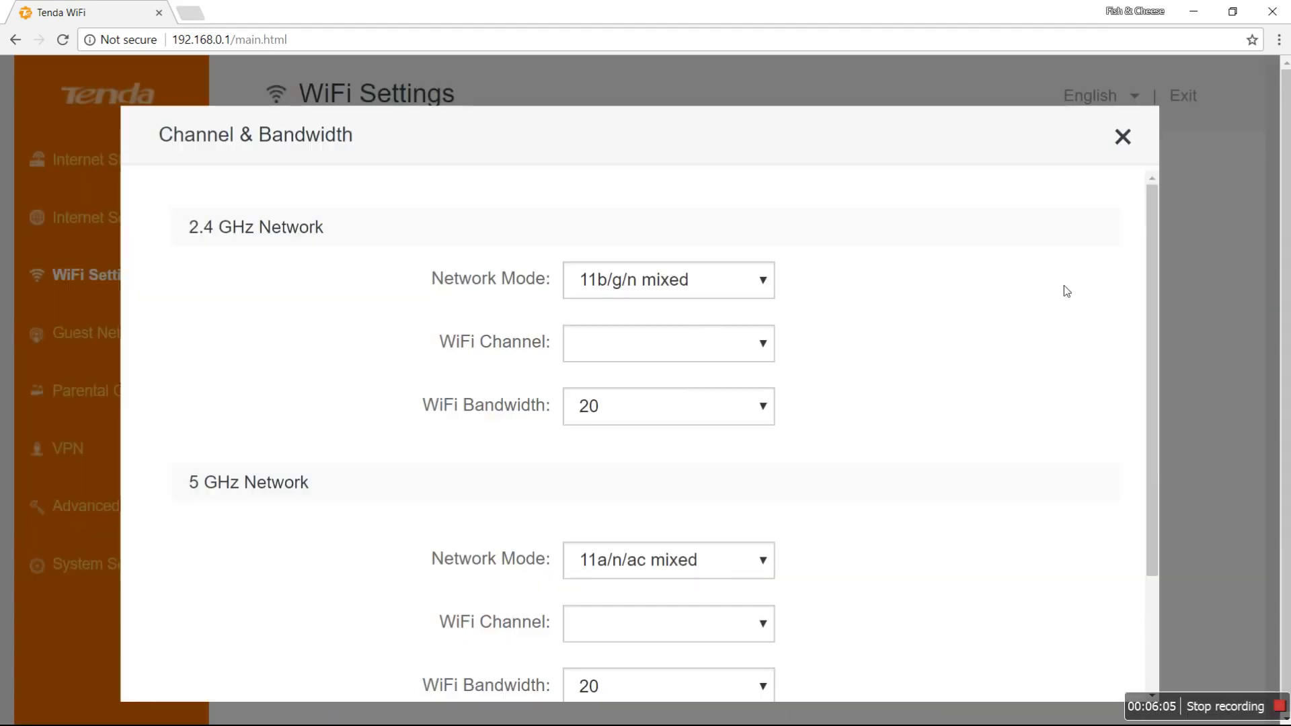
pyautogui.scroll(-1, 1011, 304)
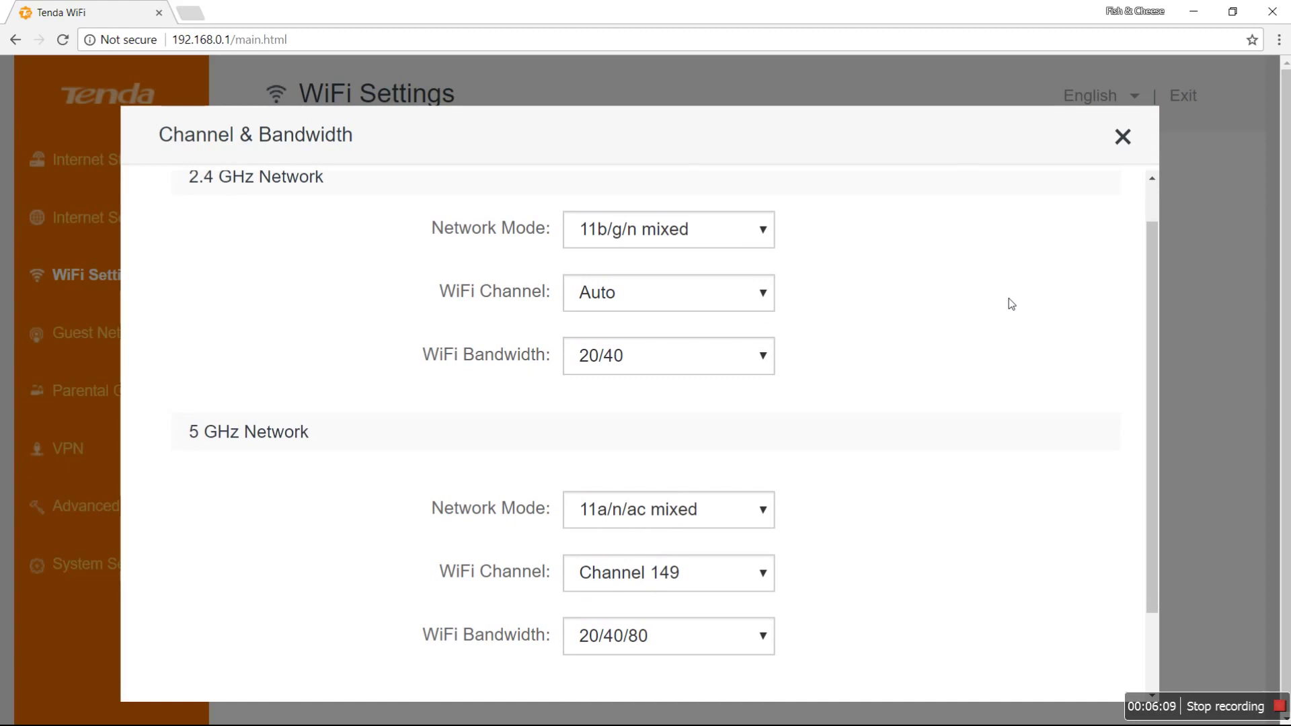
pyautogui.scroll(-1, 1011, 304)
pyautogui.scroll(2, 1011, 304)
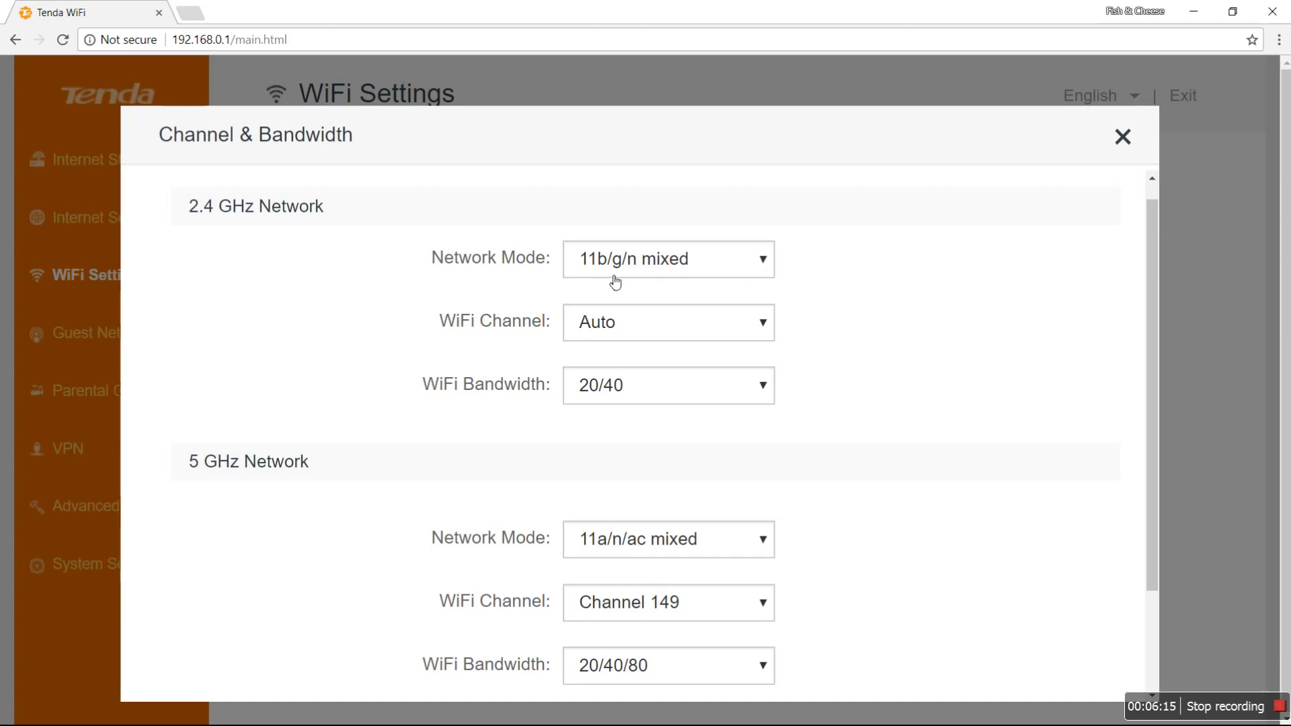
pyautogui.click(658, 273)
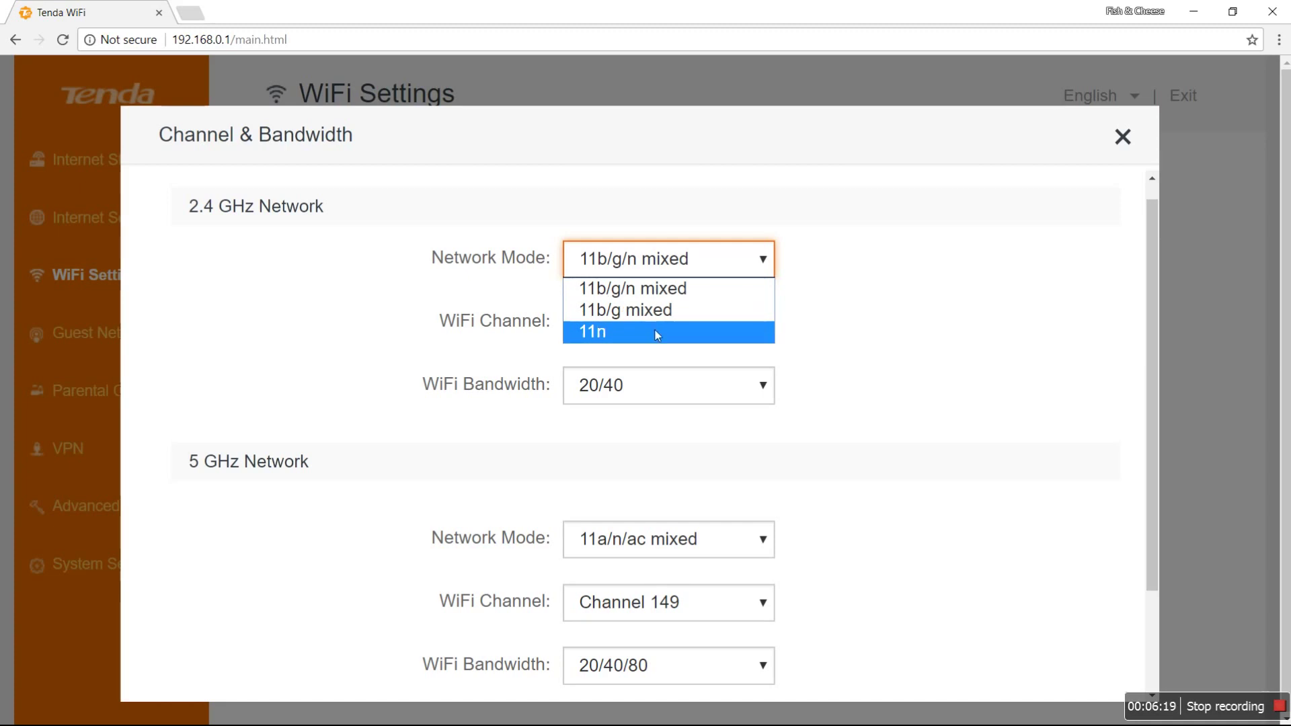
pyautogui.click(844, 317)
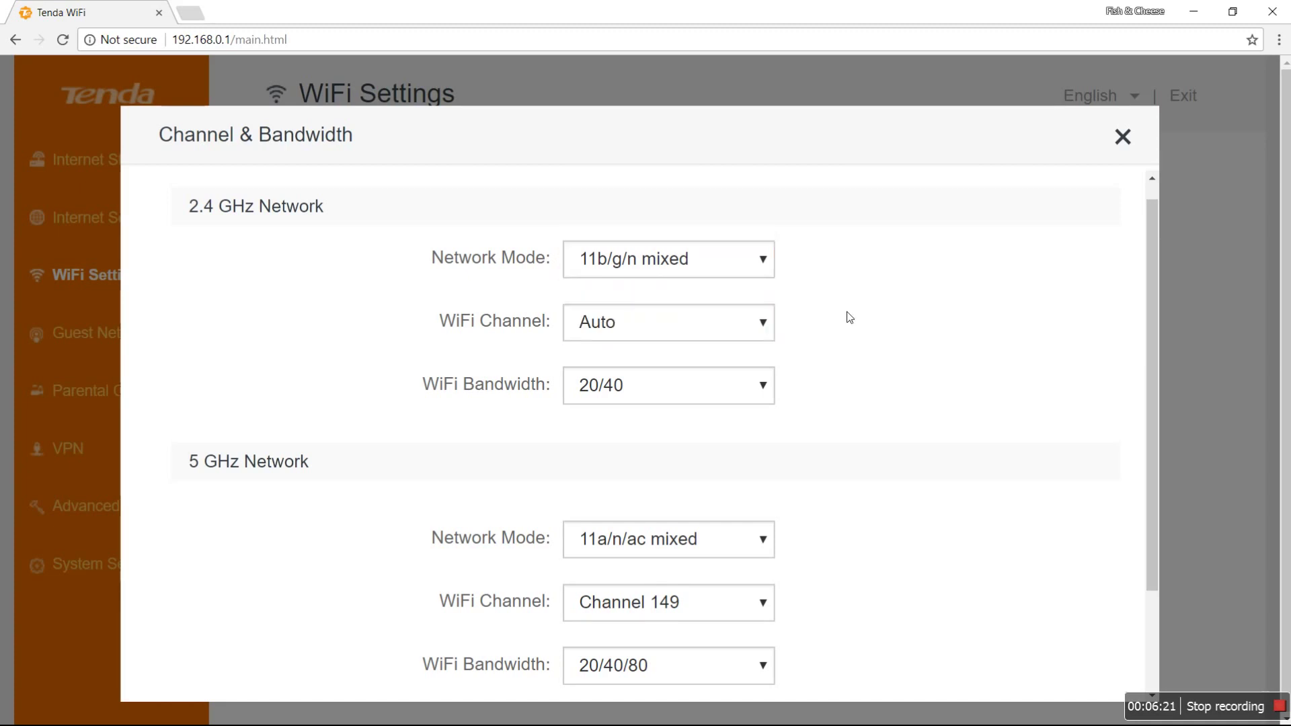
pyautogui.click(773, 336)
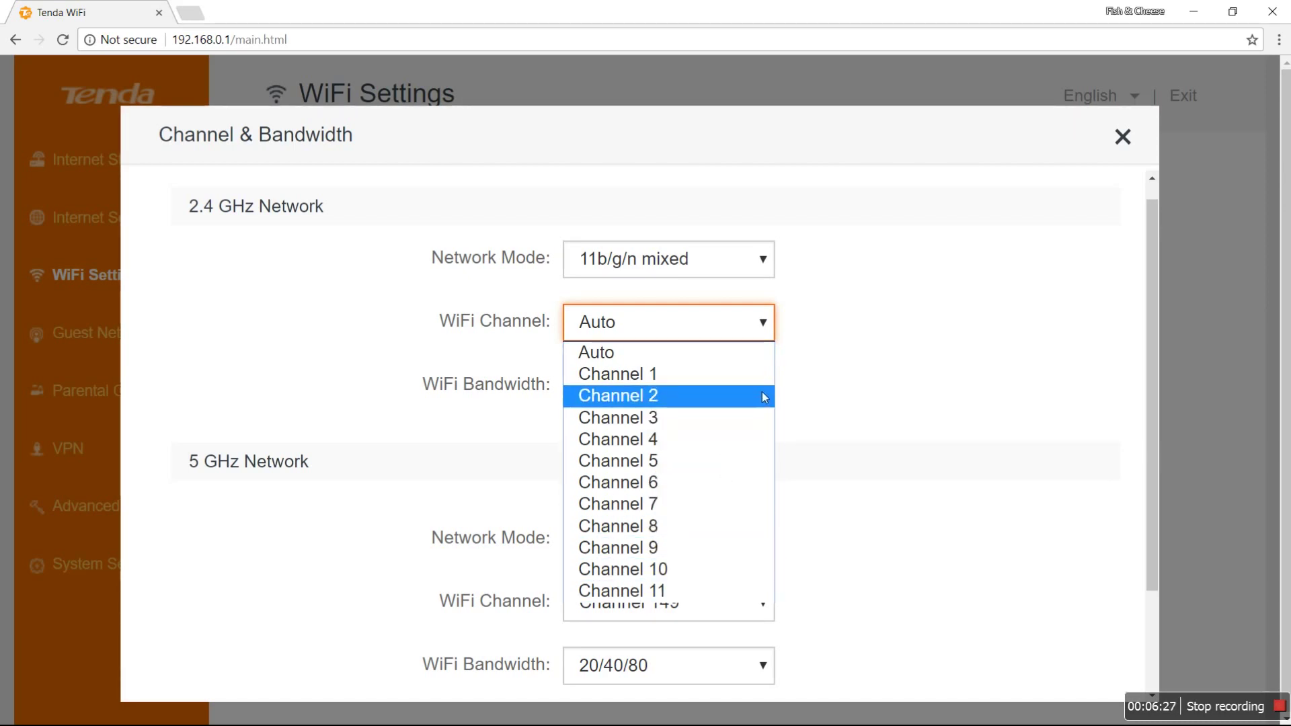
pyautogui.click(879, 377)
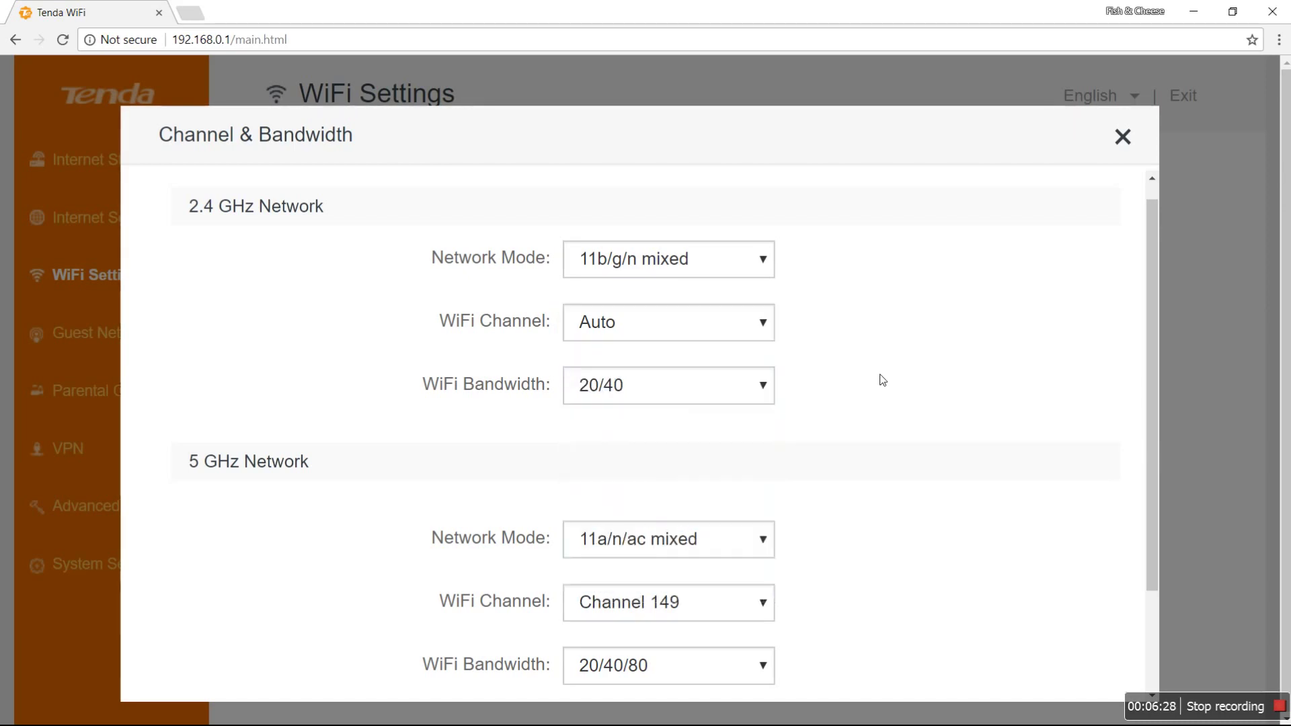
pyautogui.click(765, 404)
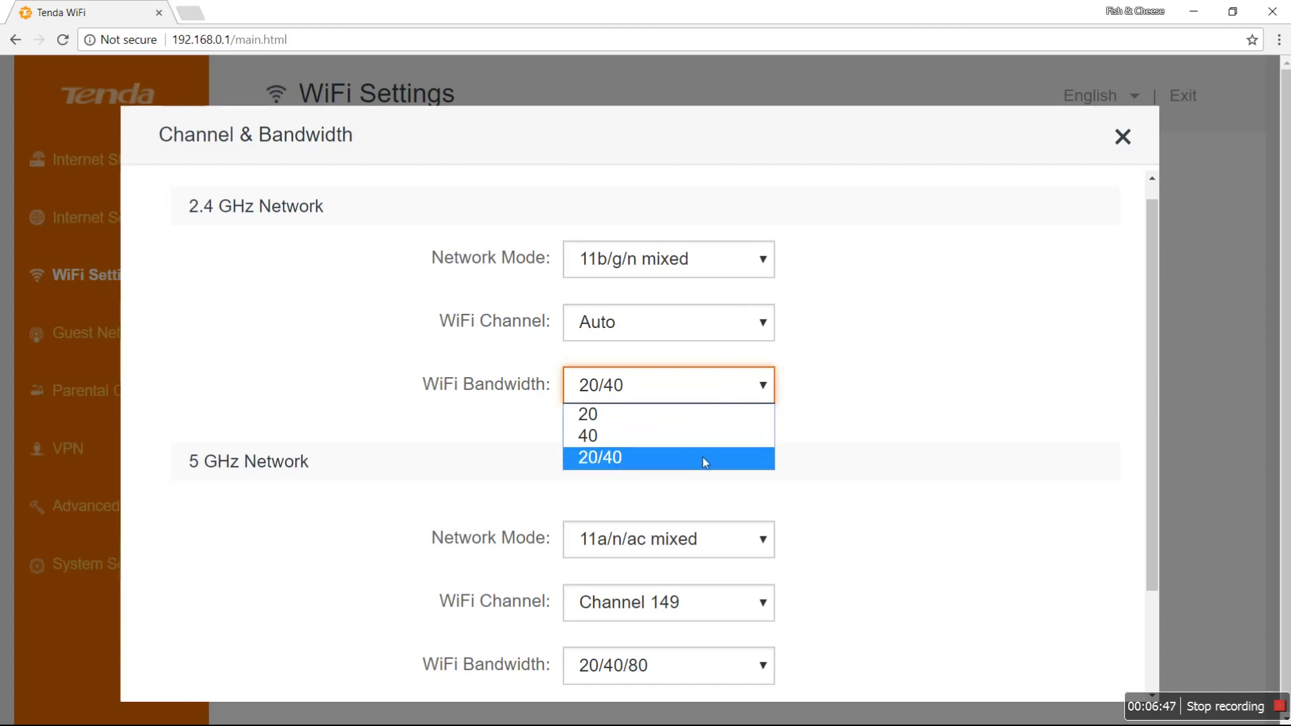
pyautogui.click(840, 466)
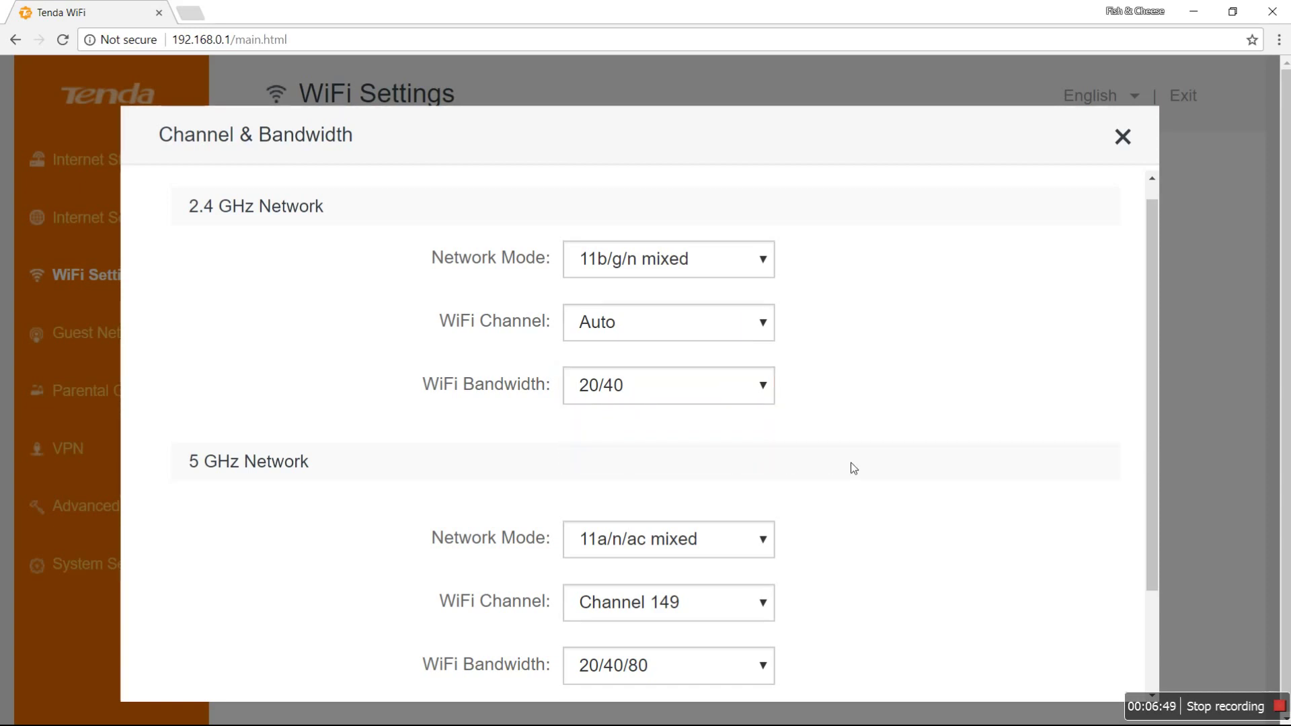
pyautogui.scroll(-2, 851, 467)
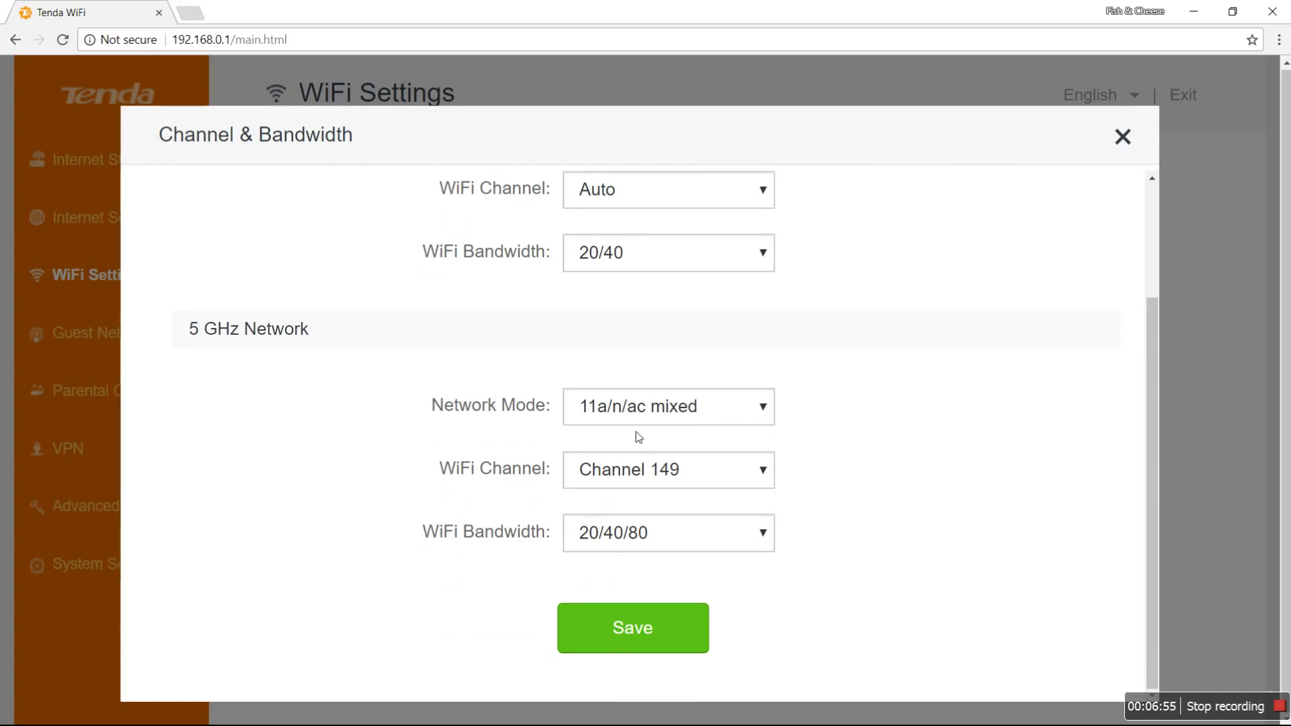
pyautogui.click(715, 416)
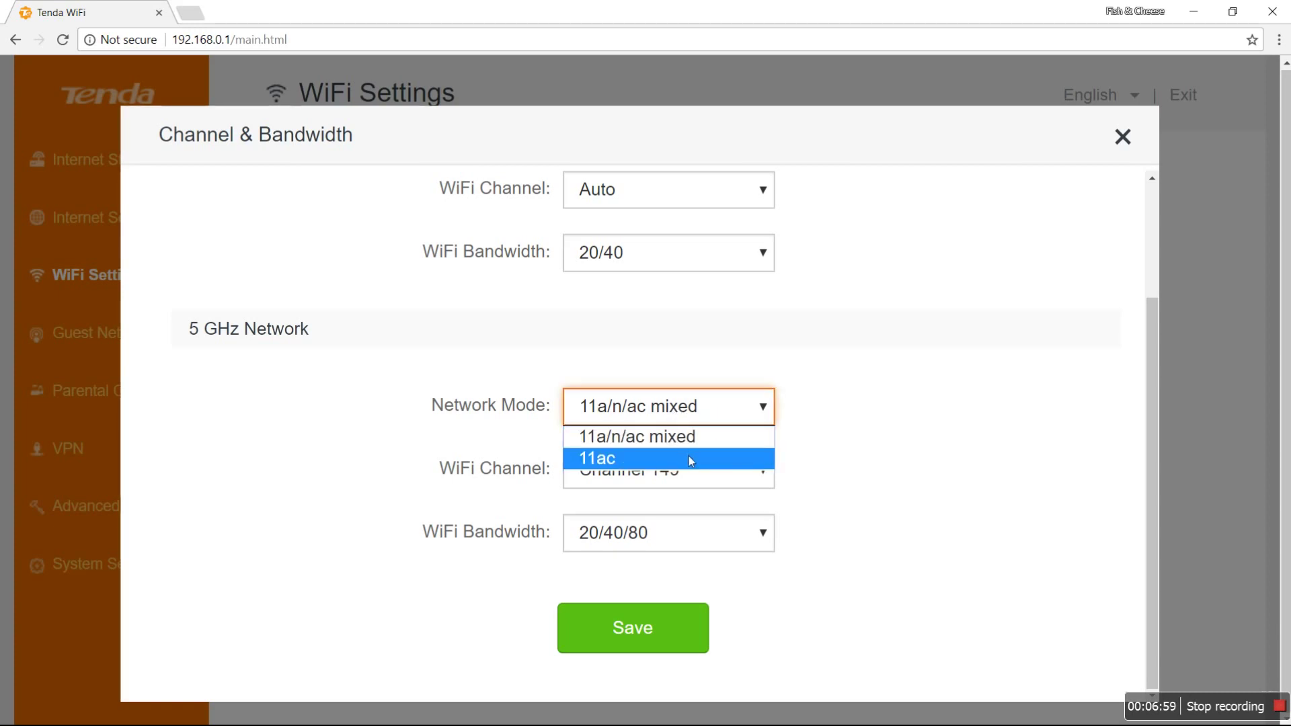
pyautogui.press('Up')
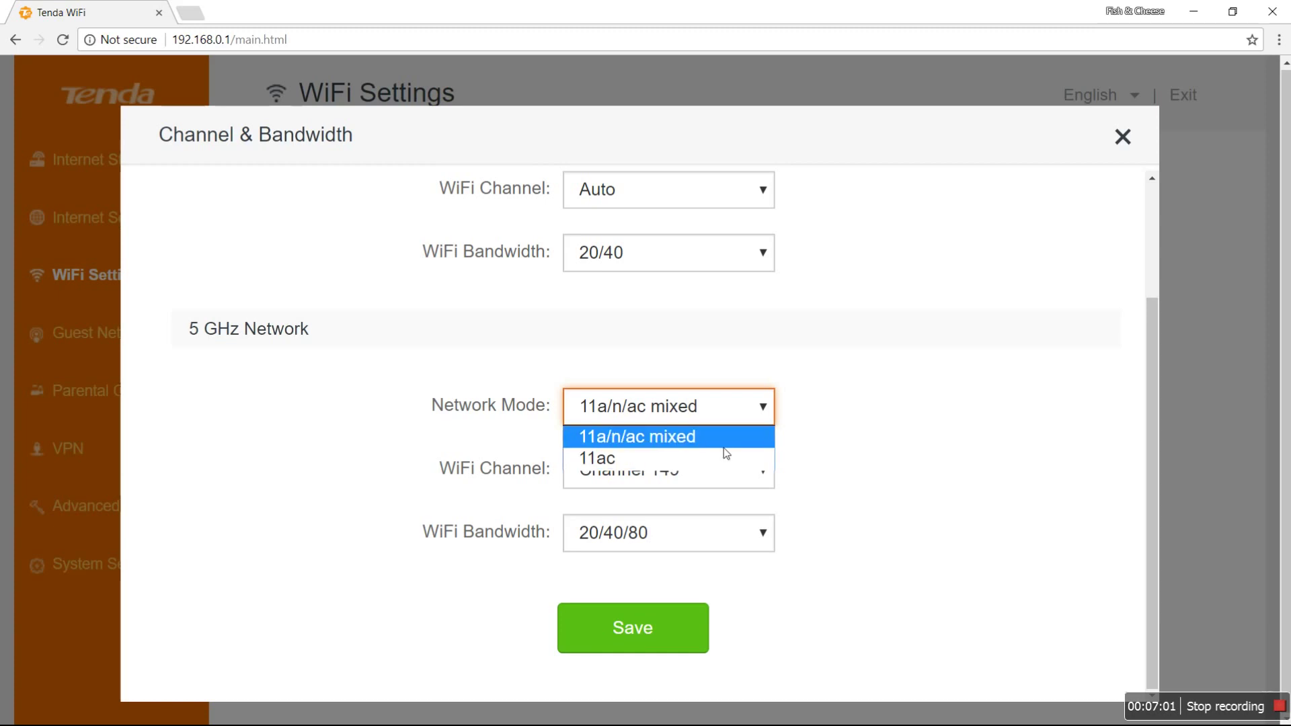
pyautogui.press('Return')
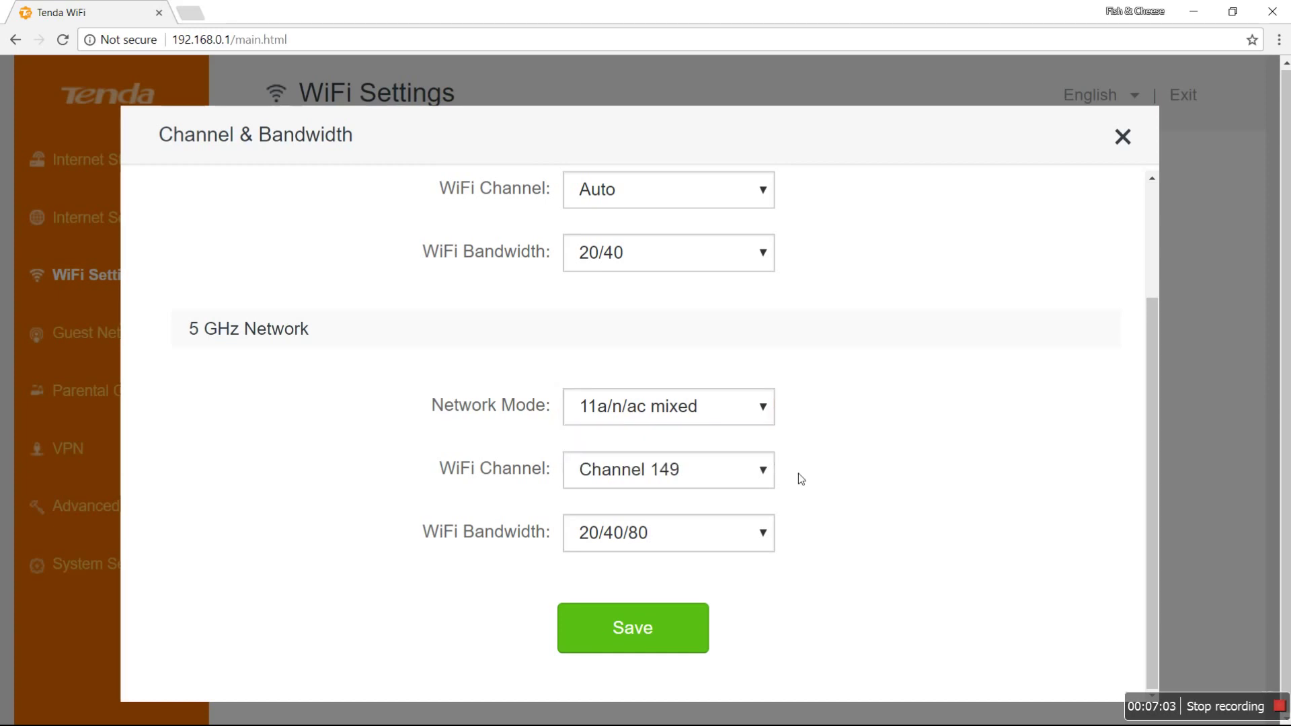
pyautogui.click(764, 477)
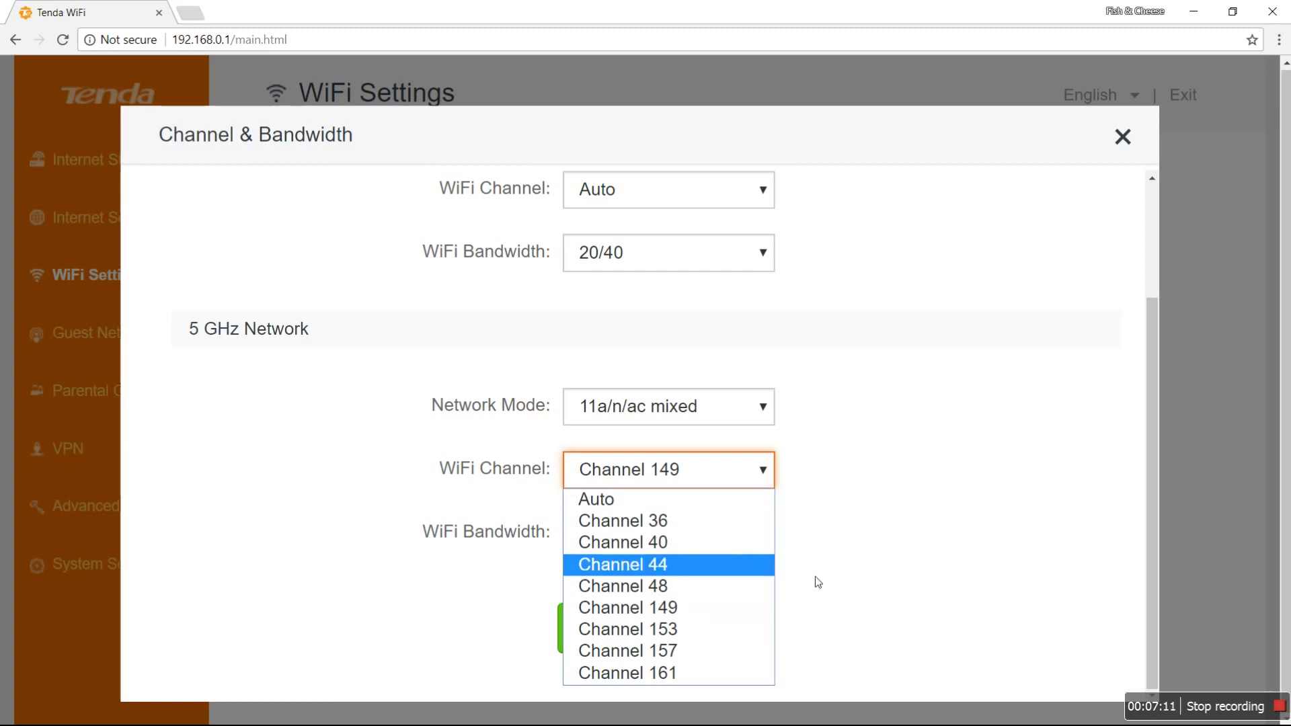
pyautogui.click(830, 538)
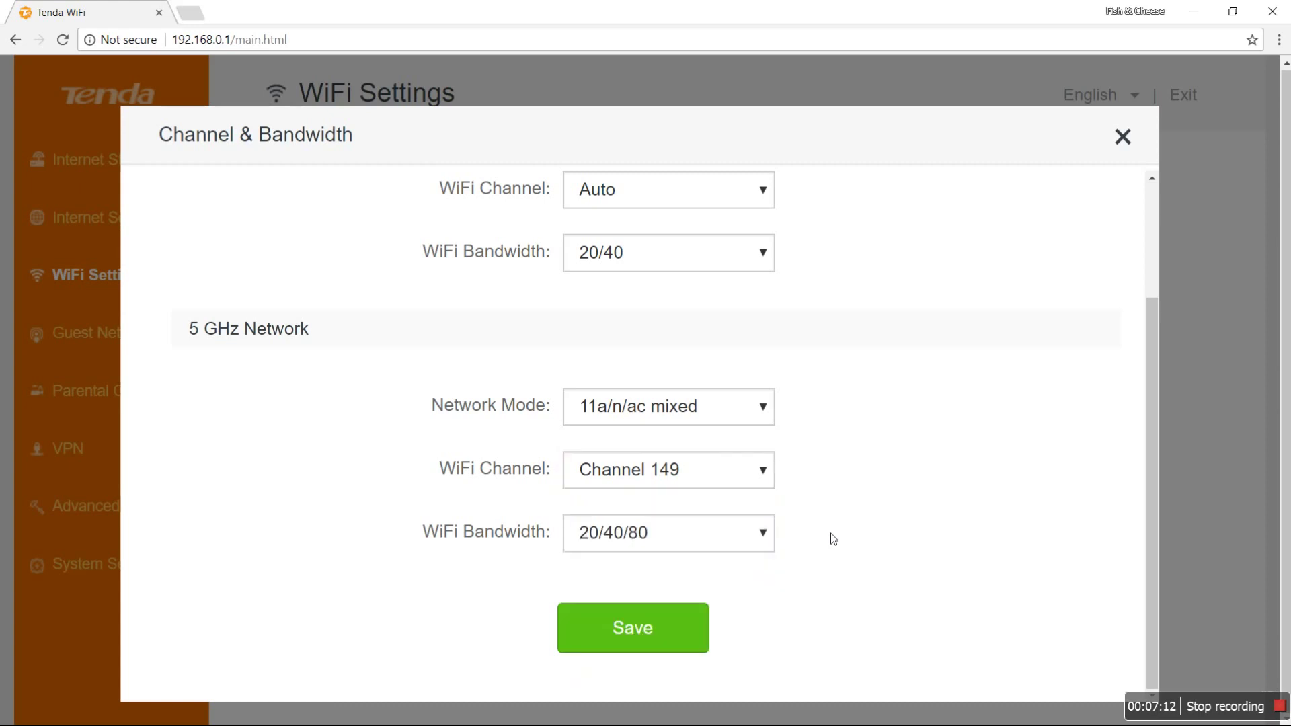
pyautogui.click(760, 540)
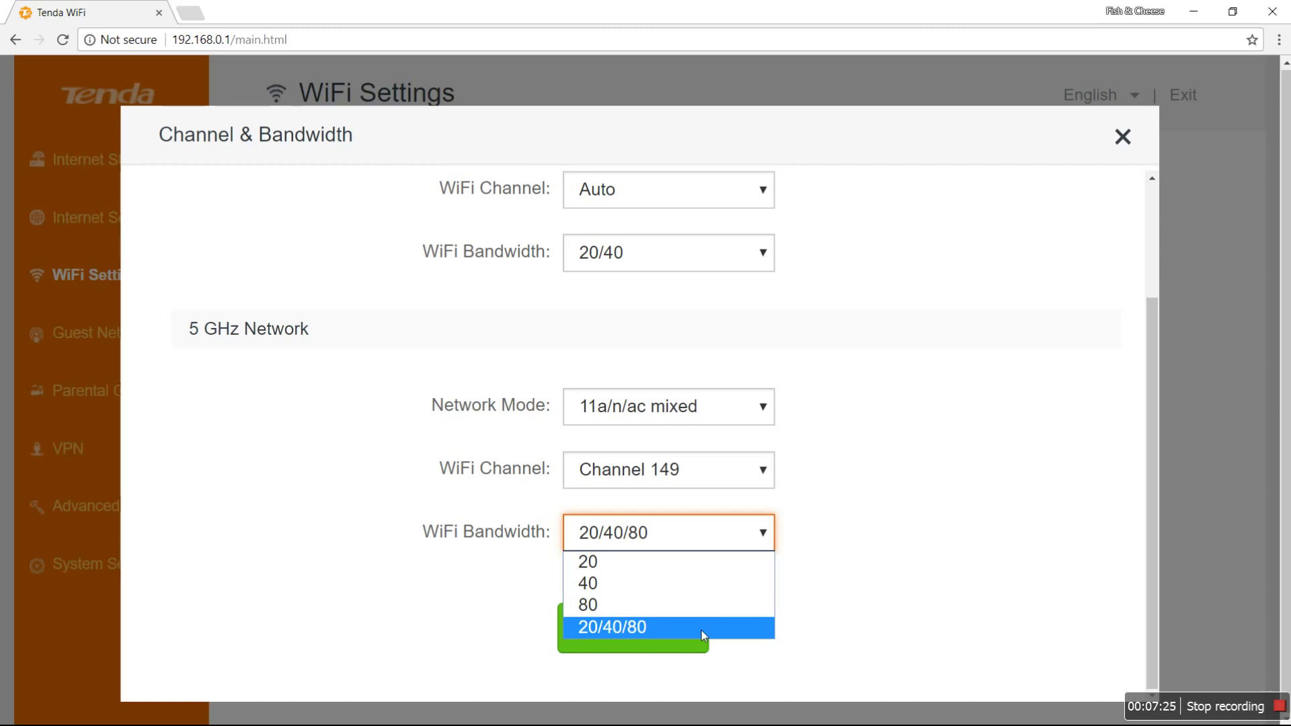
pyautogui.click(758, 418)
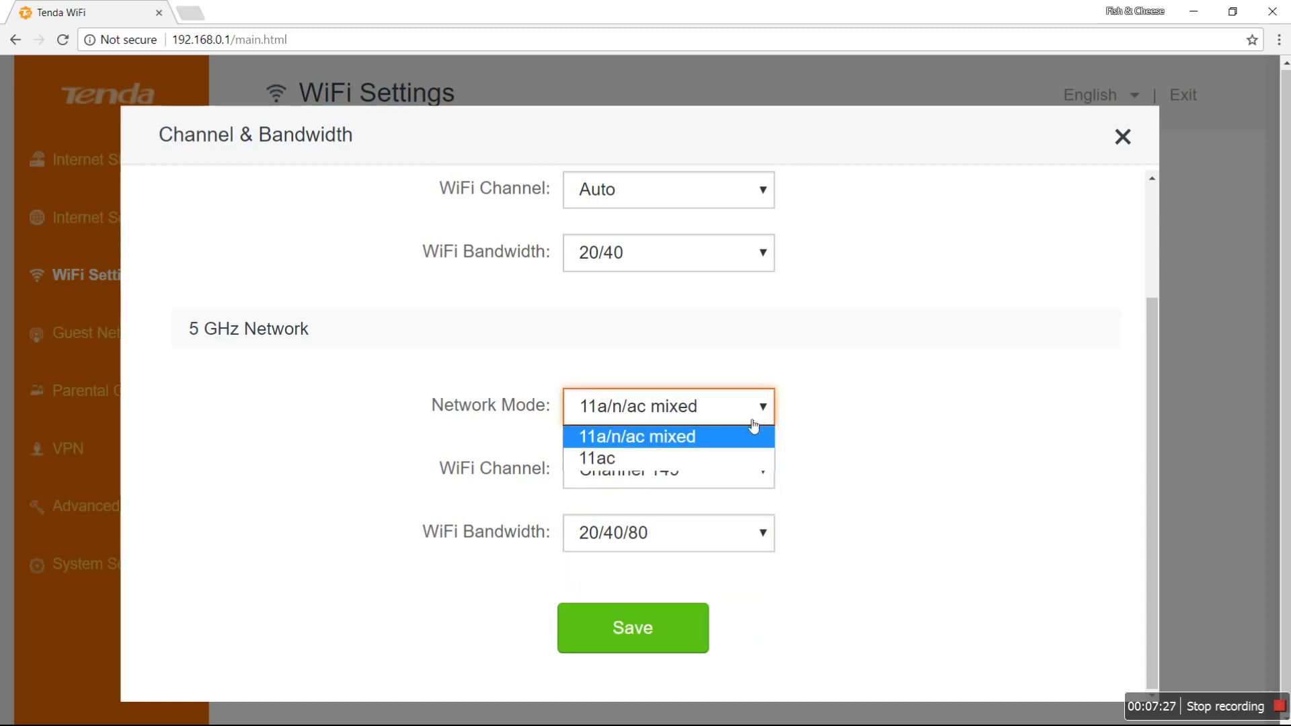
# Set the 5 GHz network mode to 11ac with bandwidth 80, then close Channel & Bandwidth
pyautogui.click(709, 464)
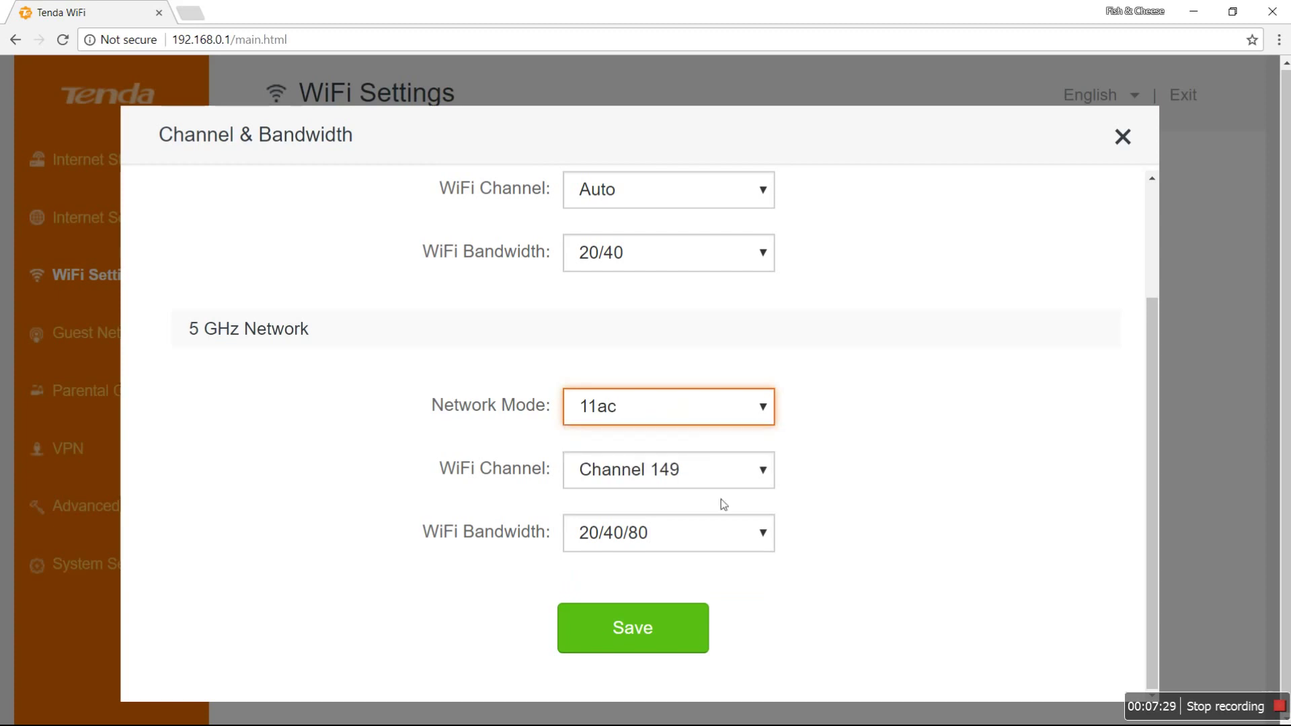
pyautogui.click(740, 536)
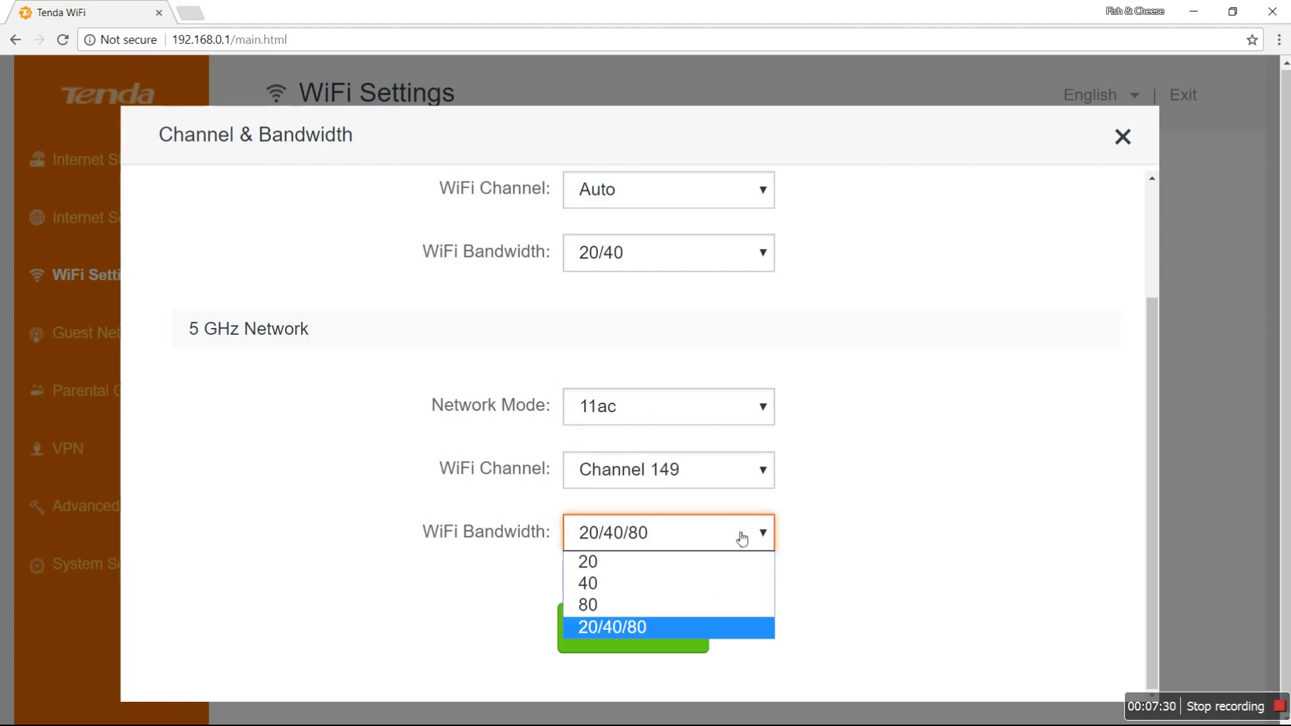
pyautogui.click(680, 605)
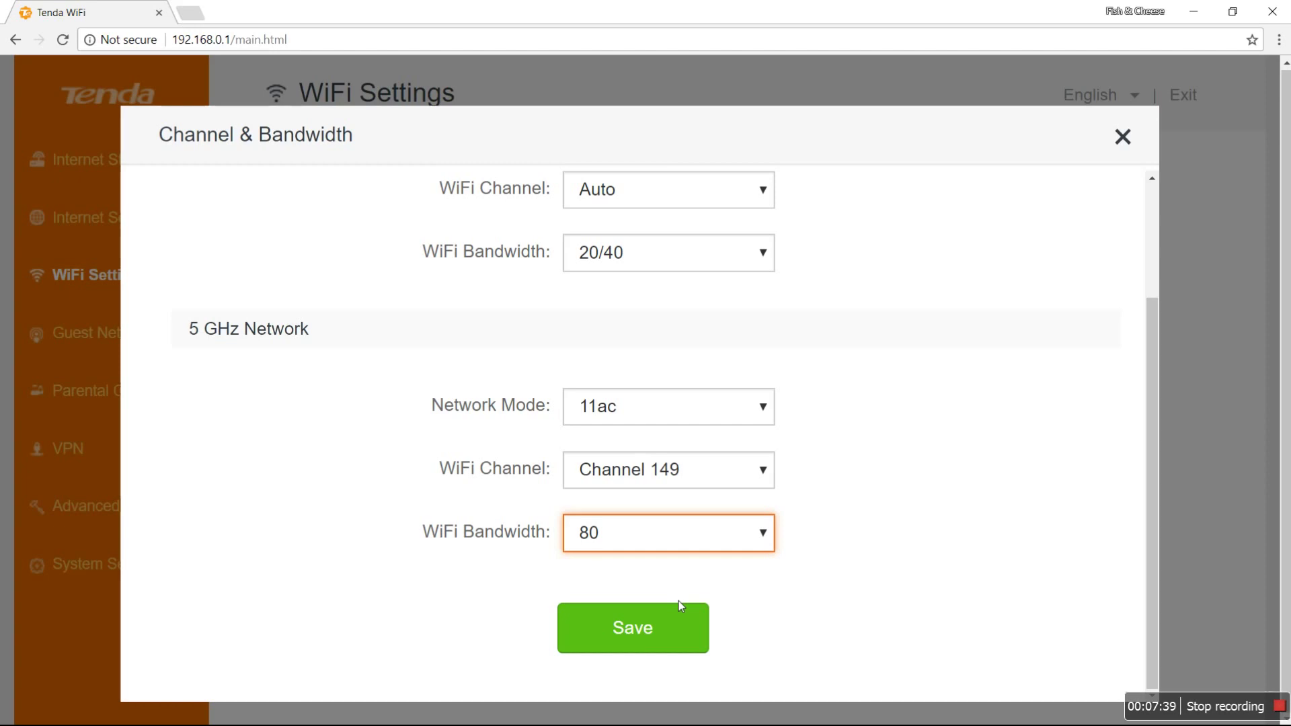
pyautogui.click(751, 542)
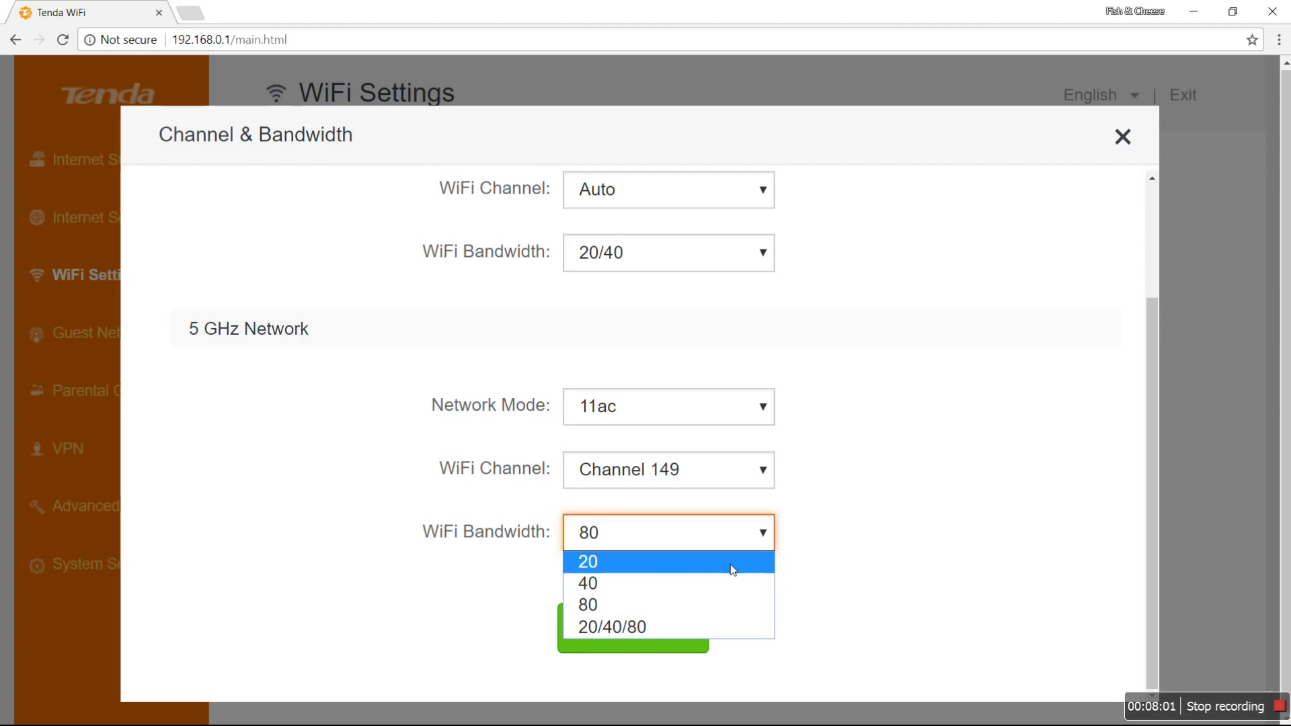
pyautogui.click(866, 531)
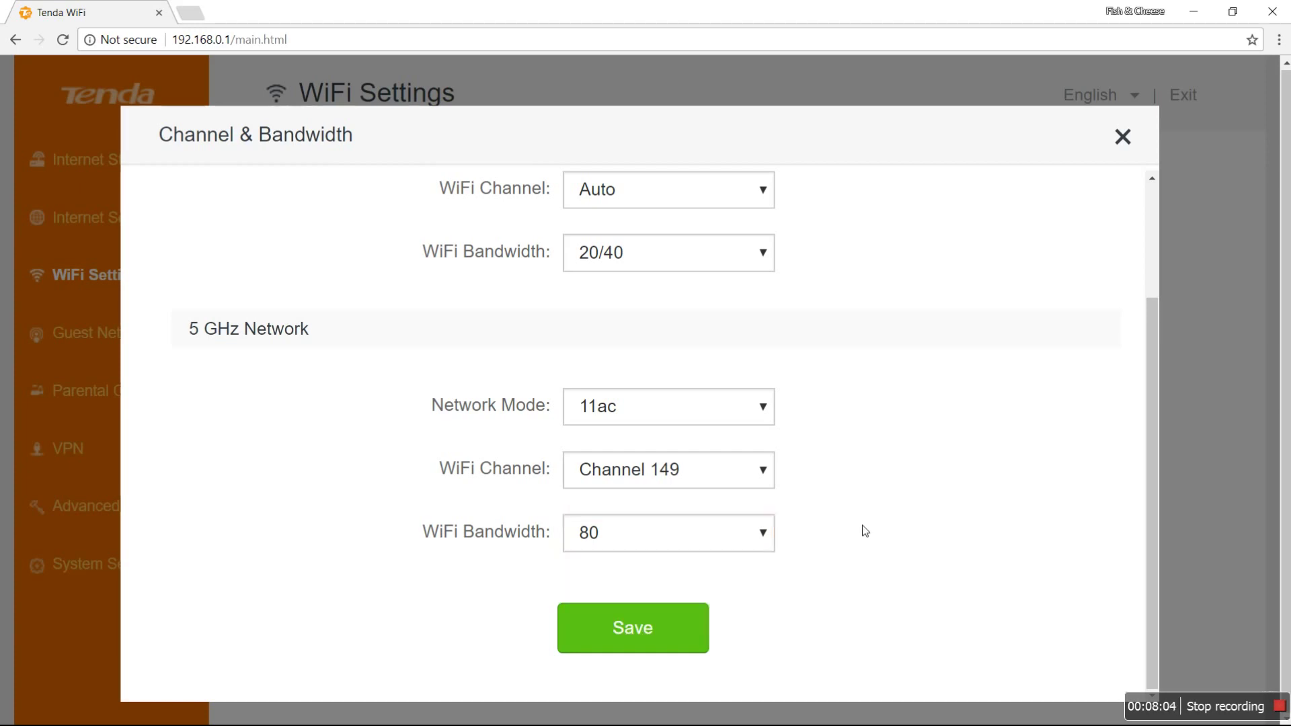
pyautogui.click(1122, 137)
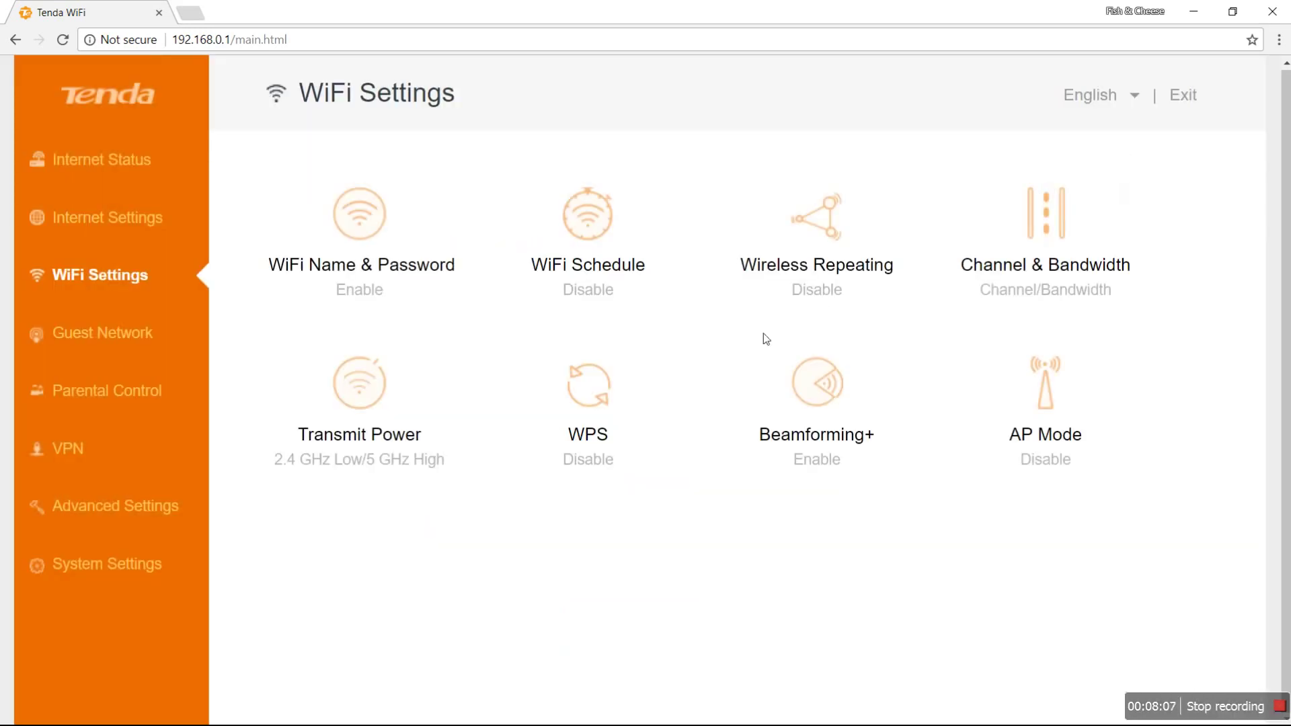
# Review Transmit Power (2.4 GHz Low, 5 GHz High) and close it unchanged
pyautogui.click(410, 430)
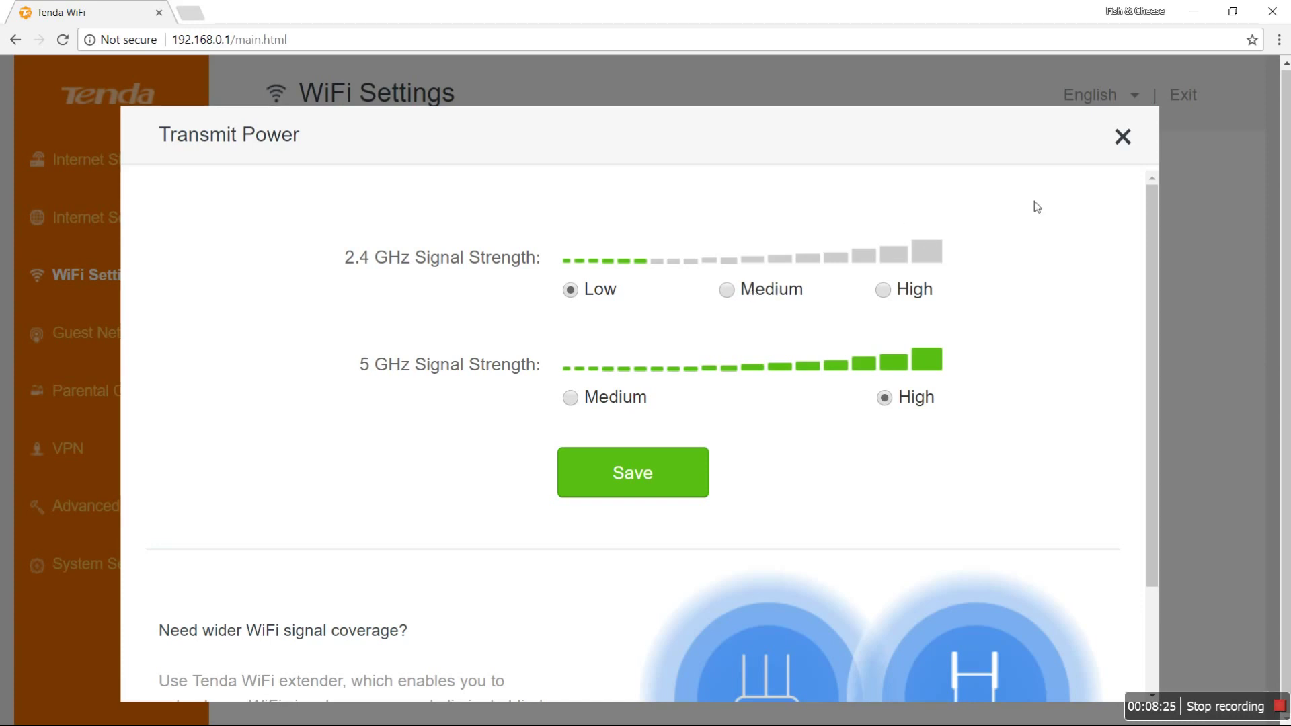
pyautogui.click(1122, 139)
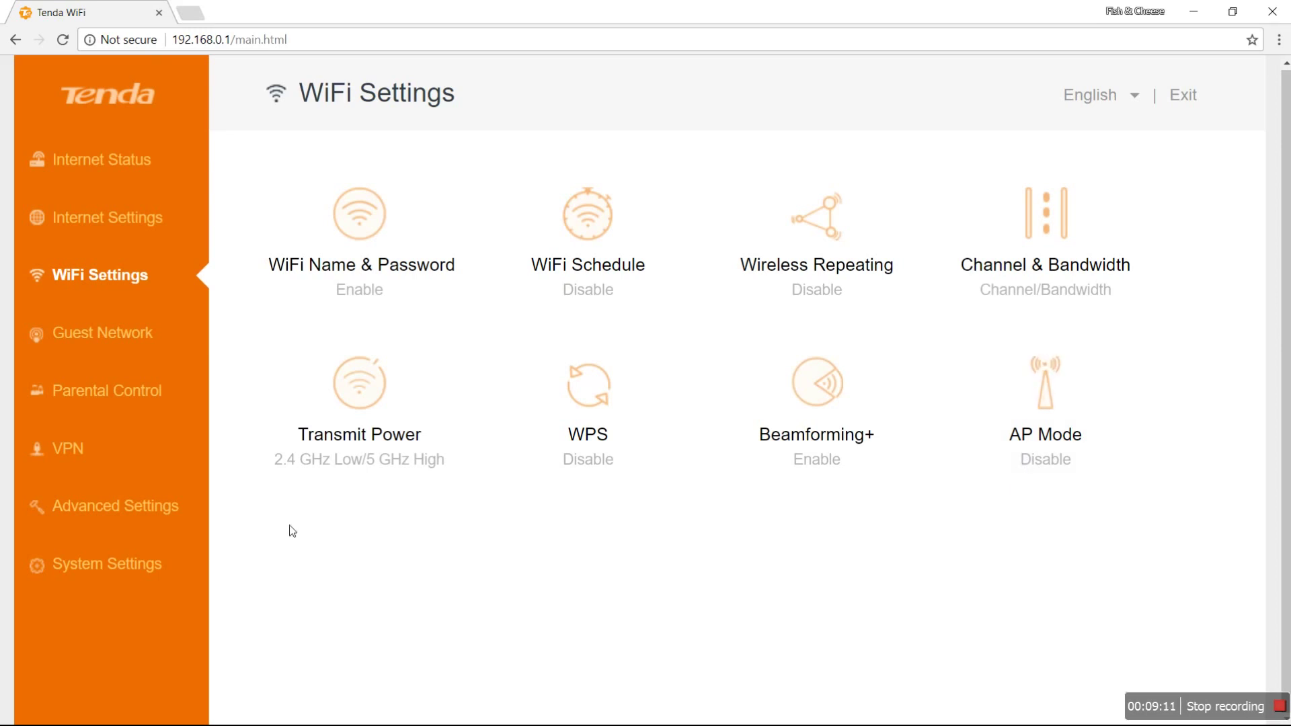
# Switch on the Tenda_VIP guest network and check its 8-hour validity option
pyautogui.click(159, 354)
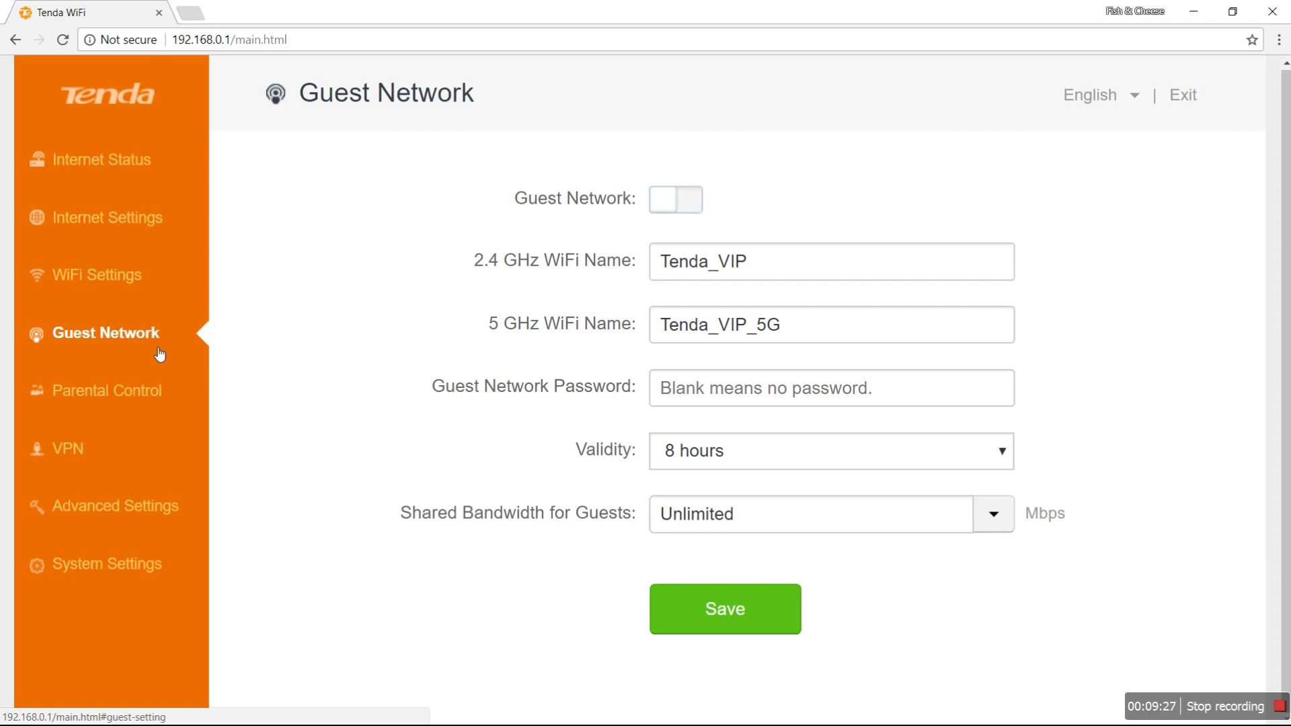
pyautogui.click(672, 208)
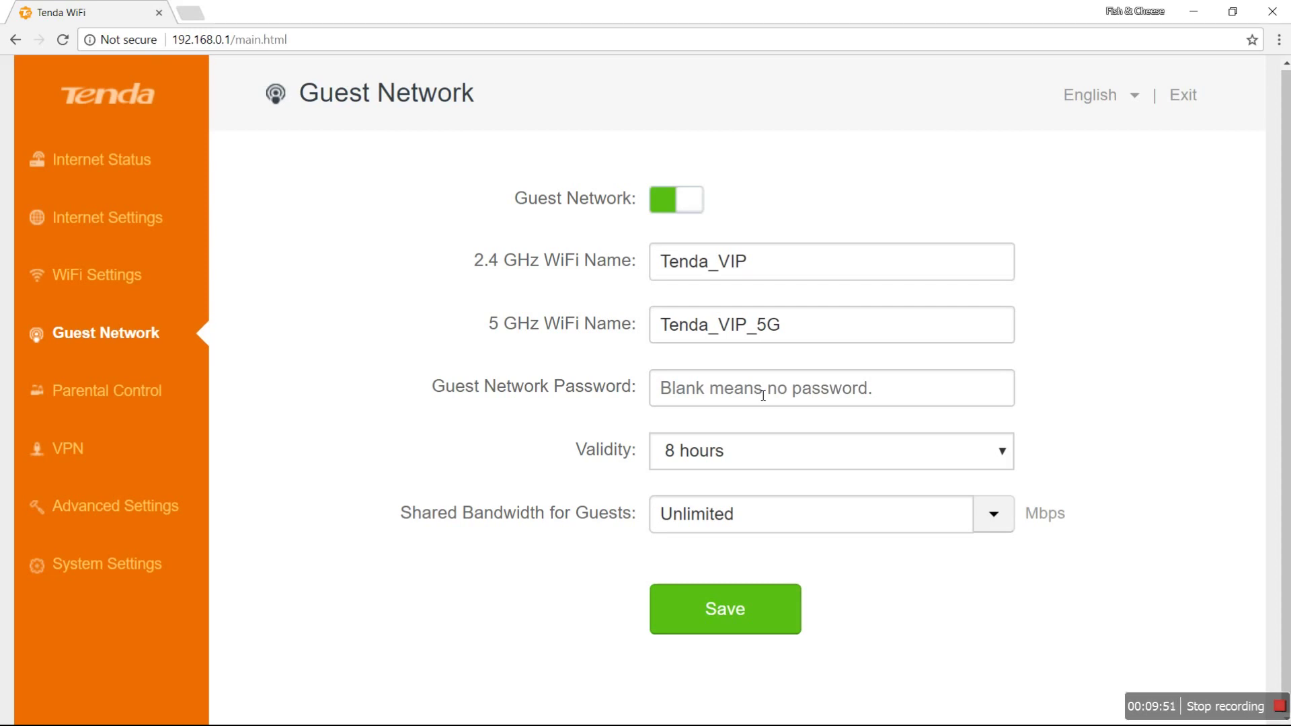
pyautogui.click(759, 468)
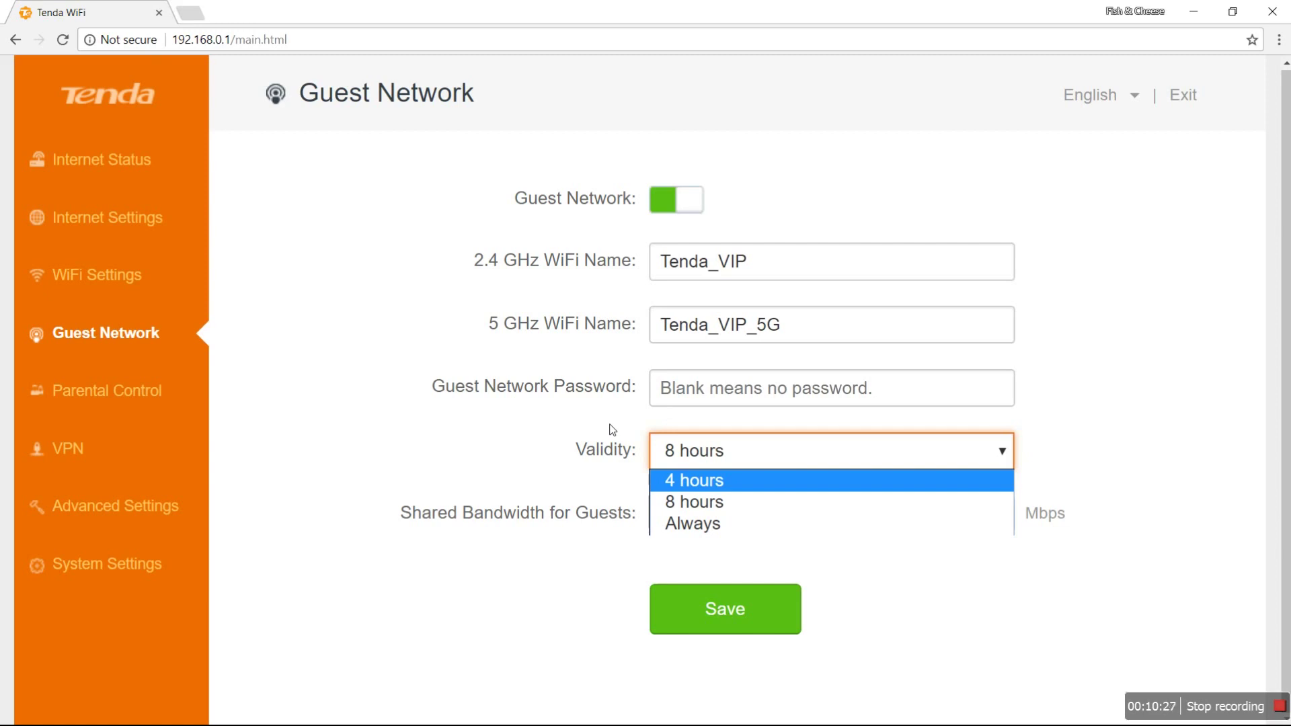
# Keep guest validity at 8 hours and bandwidth Unlimited, then turn the guest network off
pyautogui.click(528, 459)
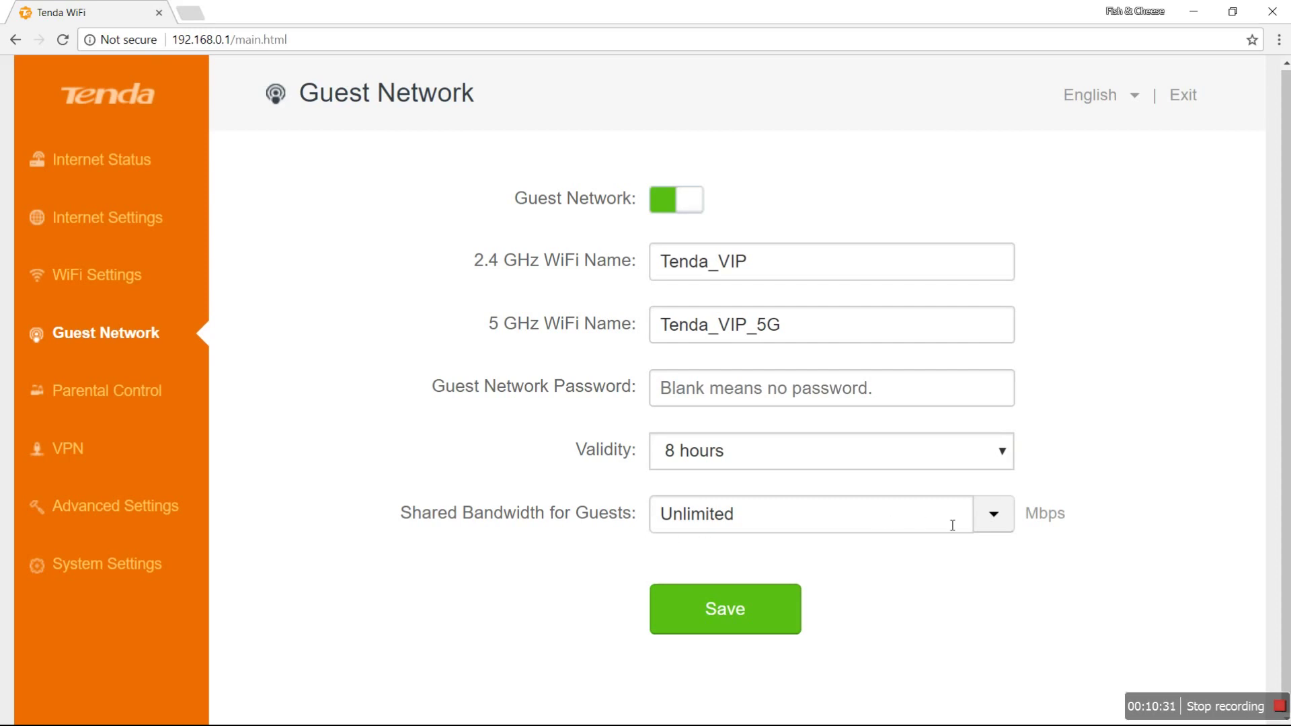
pyautogui.click(991, 527)
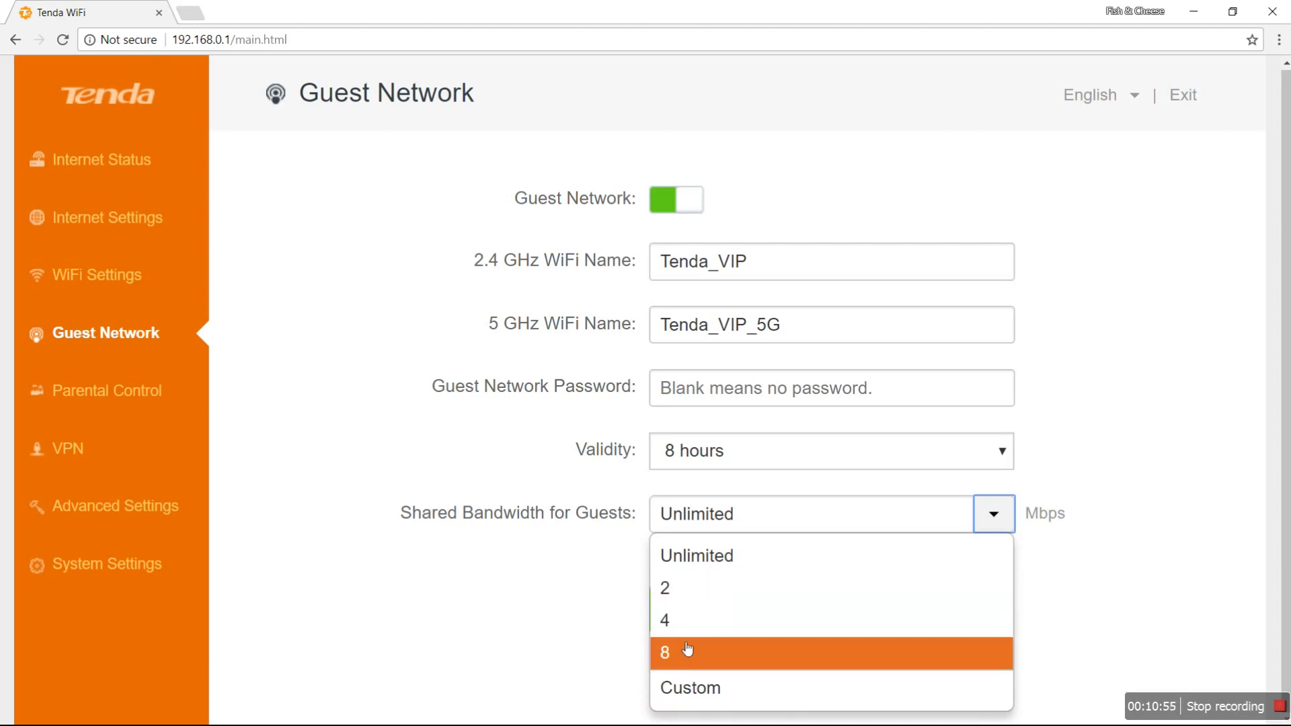
pyautogui.click(614, 599)
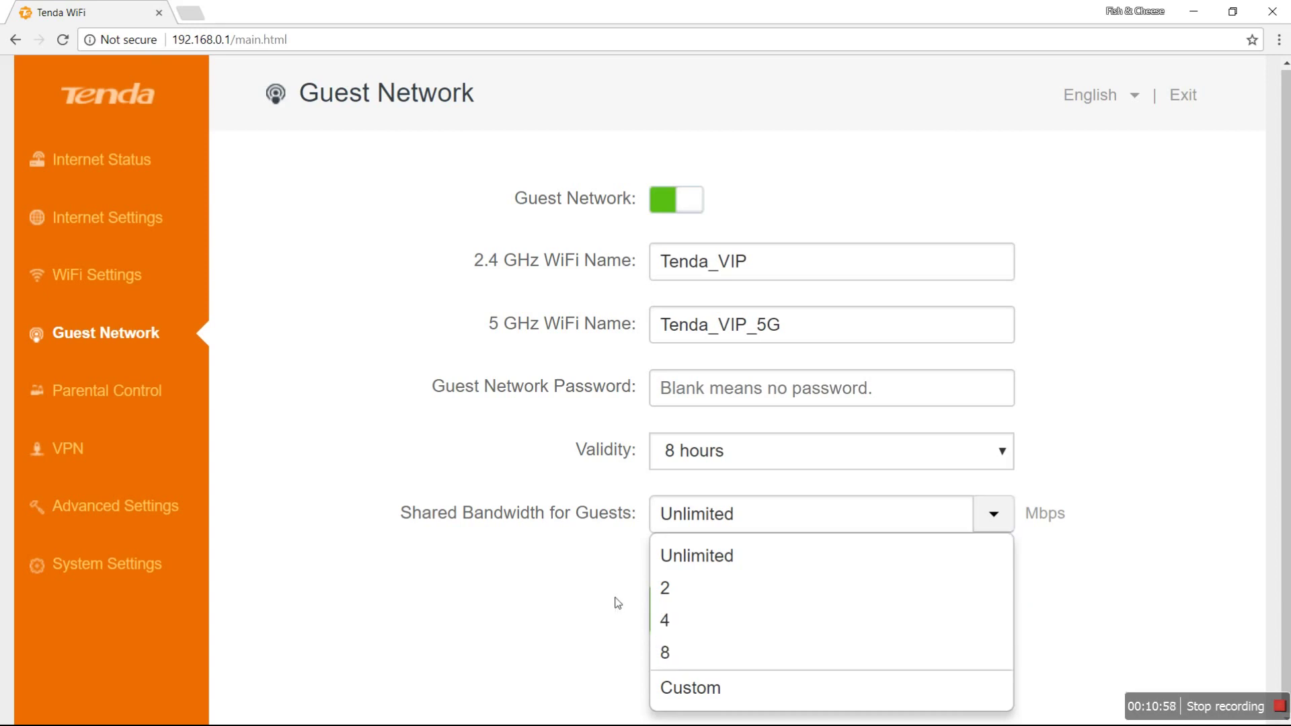
pyautogui.click(692, 211)
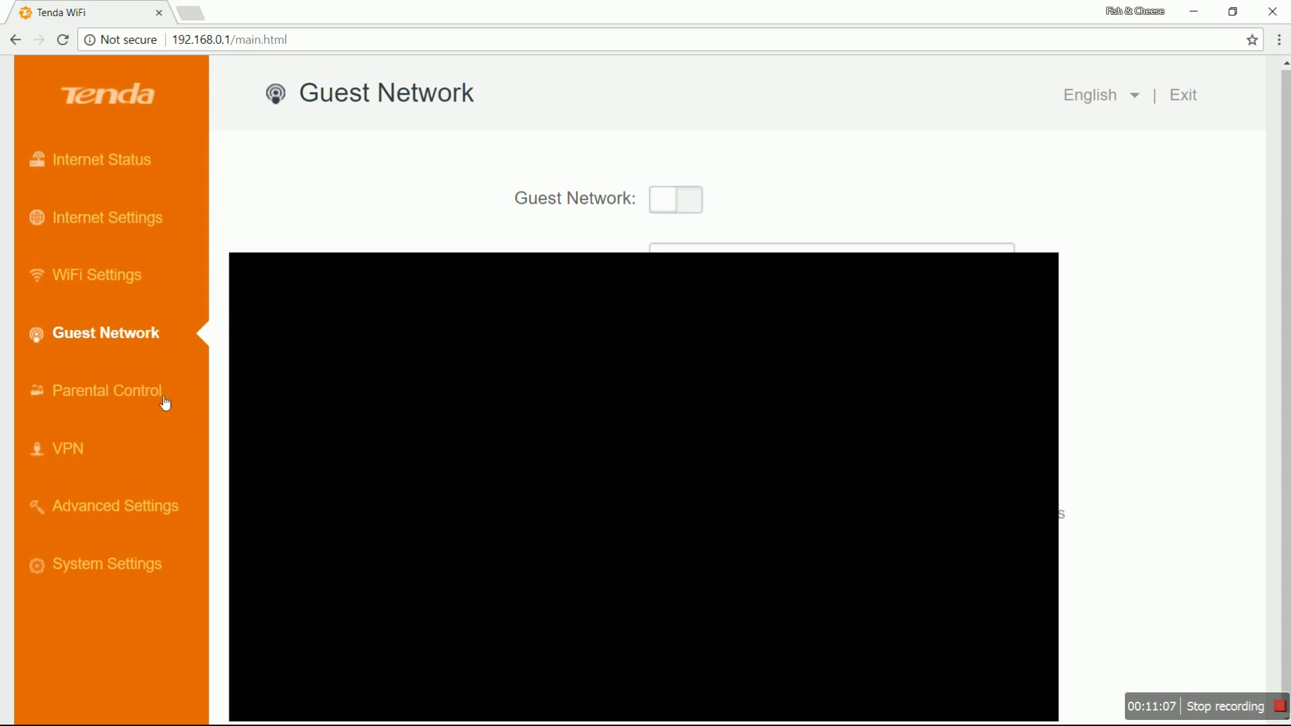
# Open Parental Control to view connected devices with their MAC addresses and uptime
pyautogui.click(160, 399)
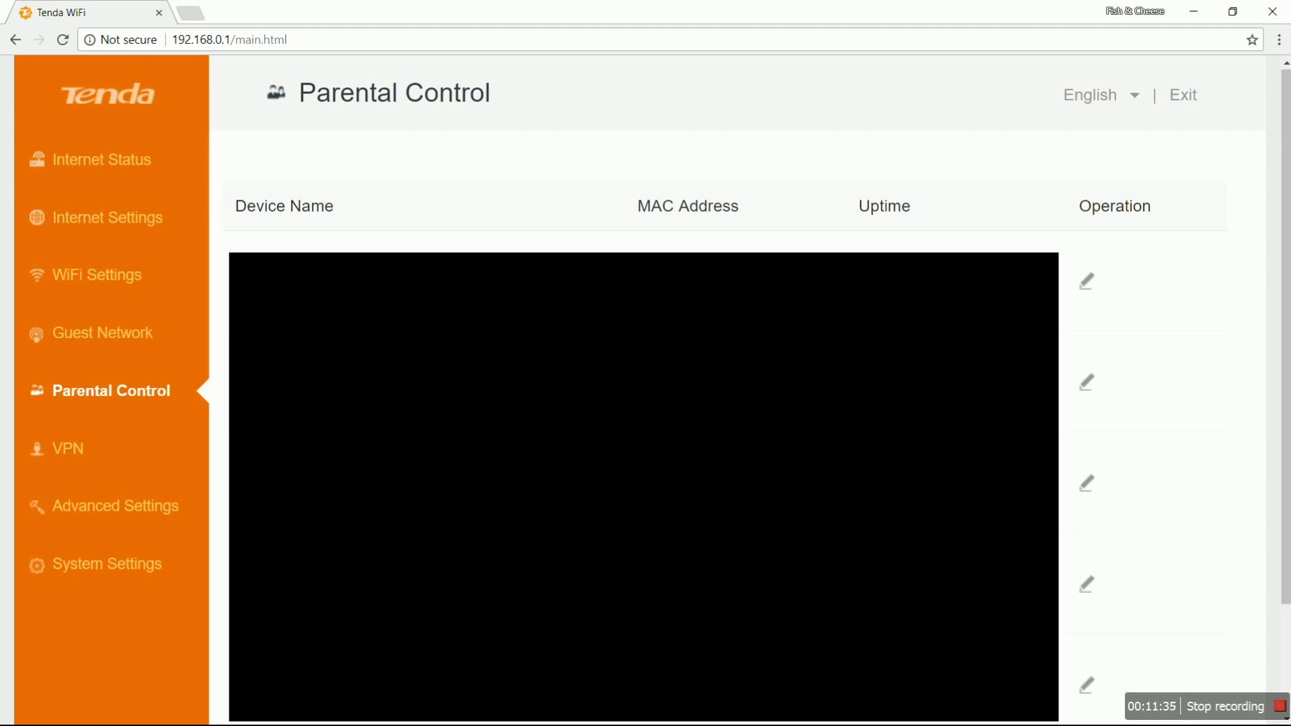
# Go to the VPN page to check PPTP Server, online PPTP users and PPTP/L2TP Client status
pyautogui.click(136, 466)
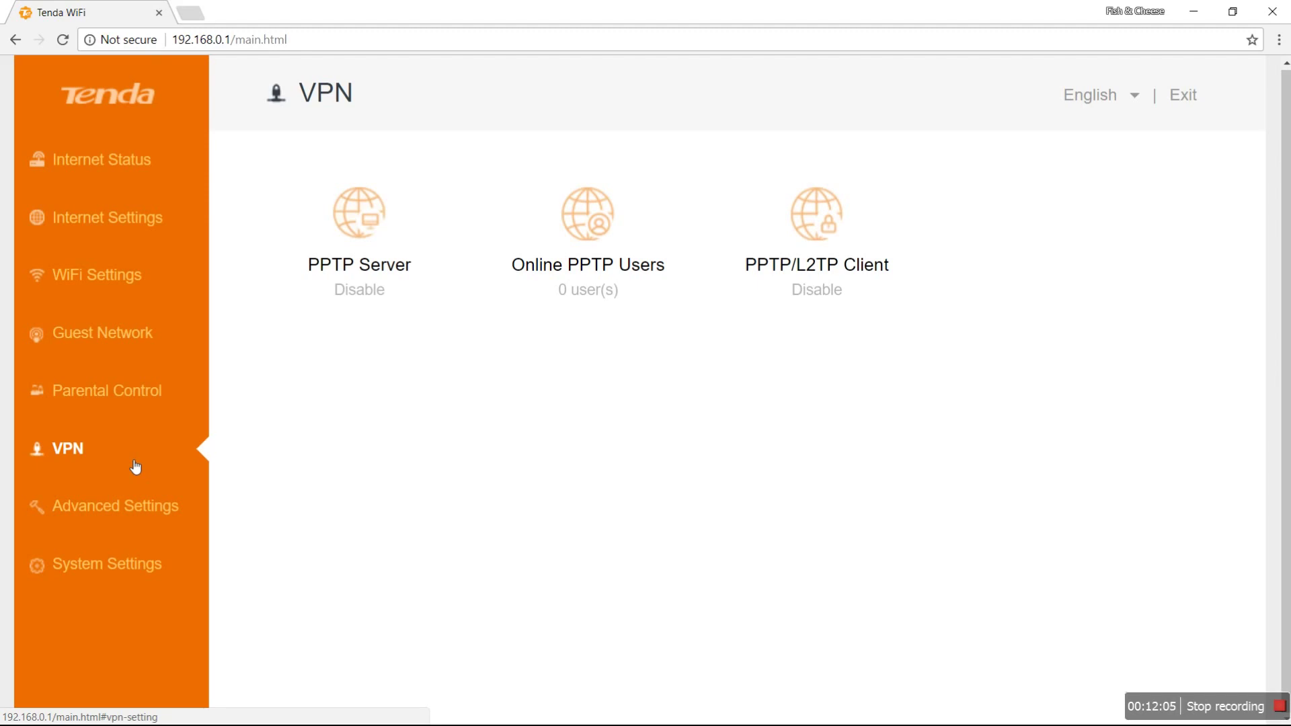
# Go to Advanced Settings to review the Firewall, UPnP, DDNS and Virtual Server tiles
pyautogui.click(135, 507)
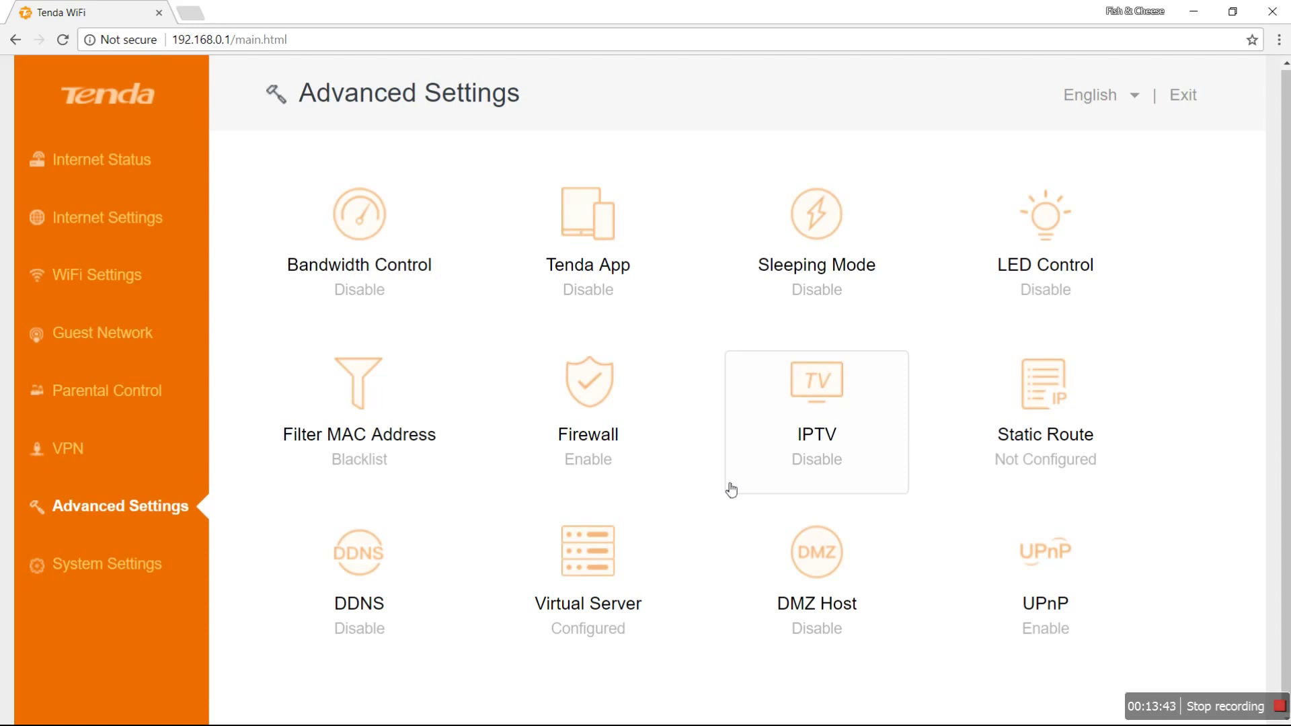
# Attempt a Virtual Server rule for 192.168.0.1, LAN and WAN port 20, TCP&UDP
pyautogui.click(602, 618)
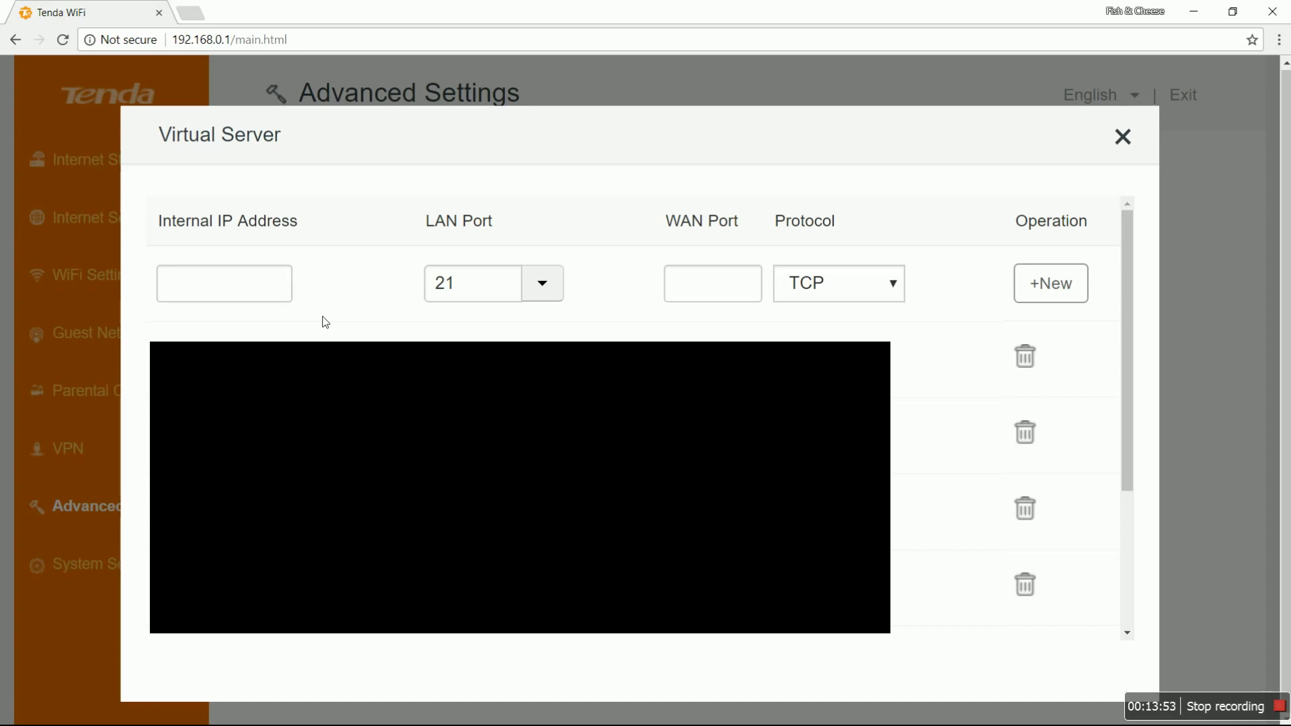
pyautogui.click(266, 297)
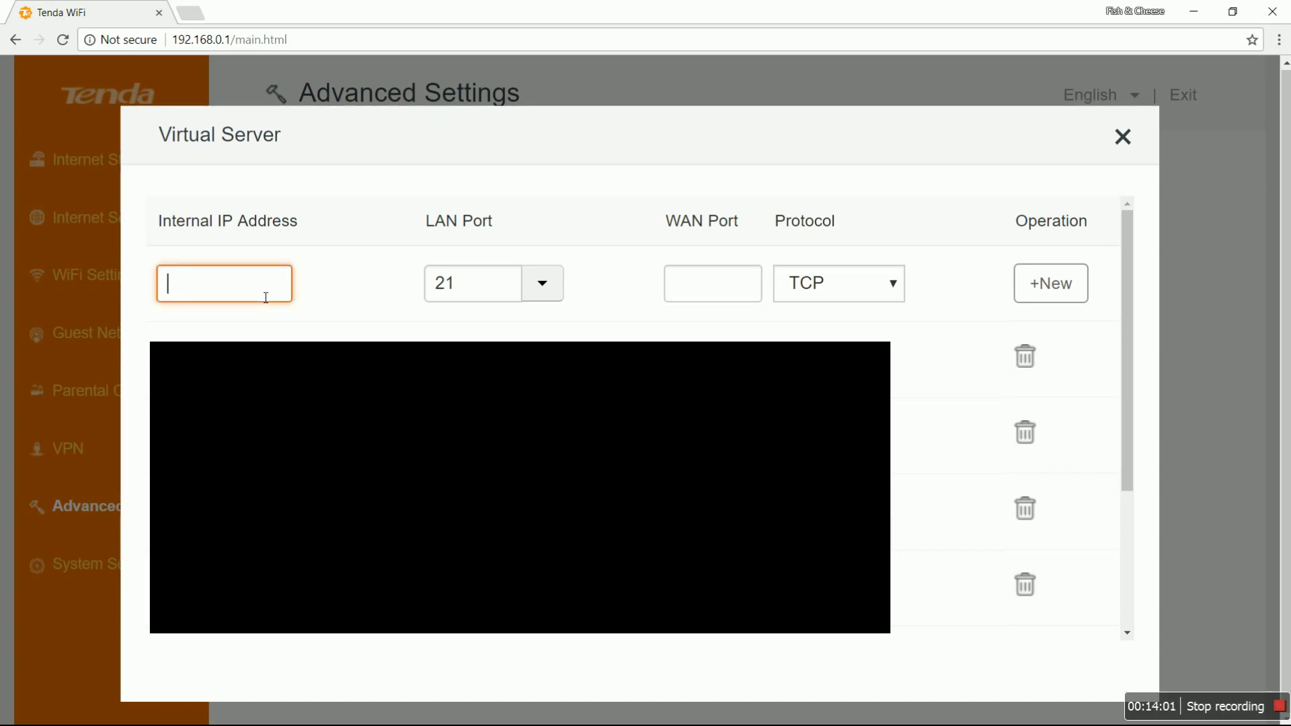
pyautogui.write('192.168.0.1')
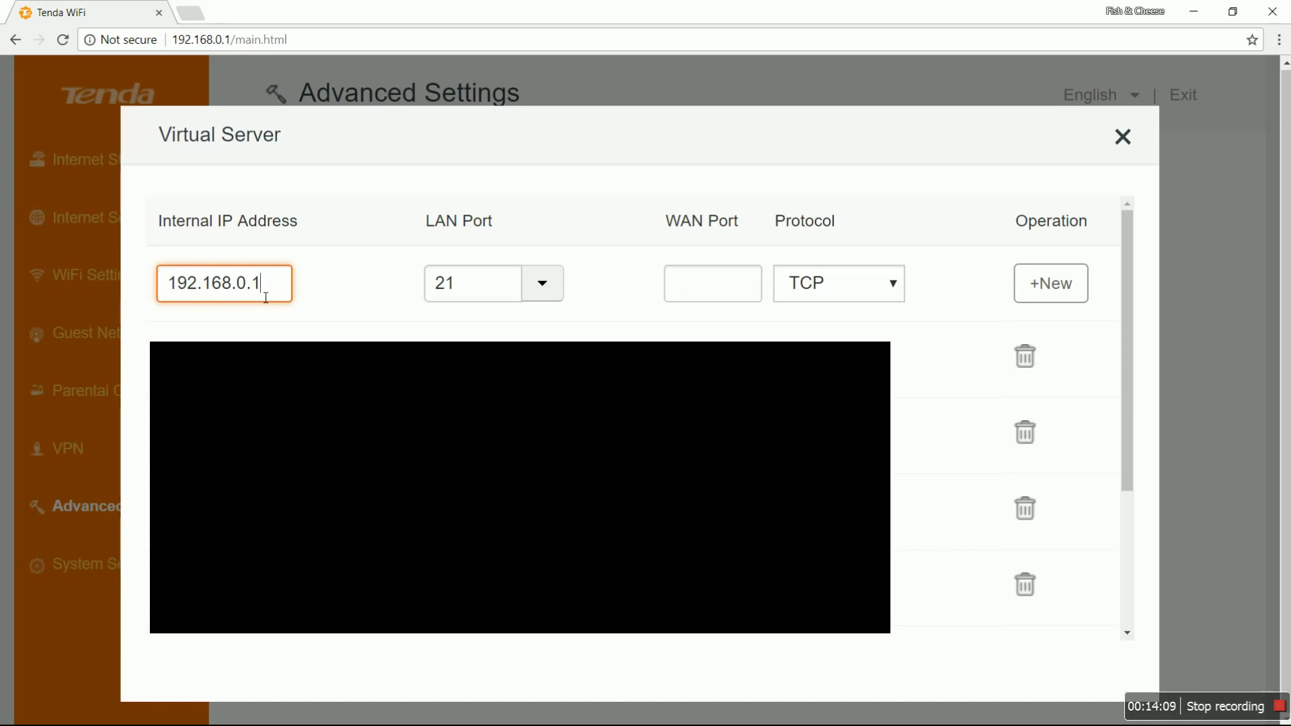
pyautogui.click(514, 292)
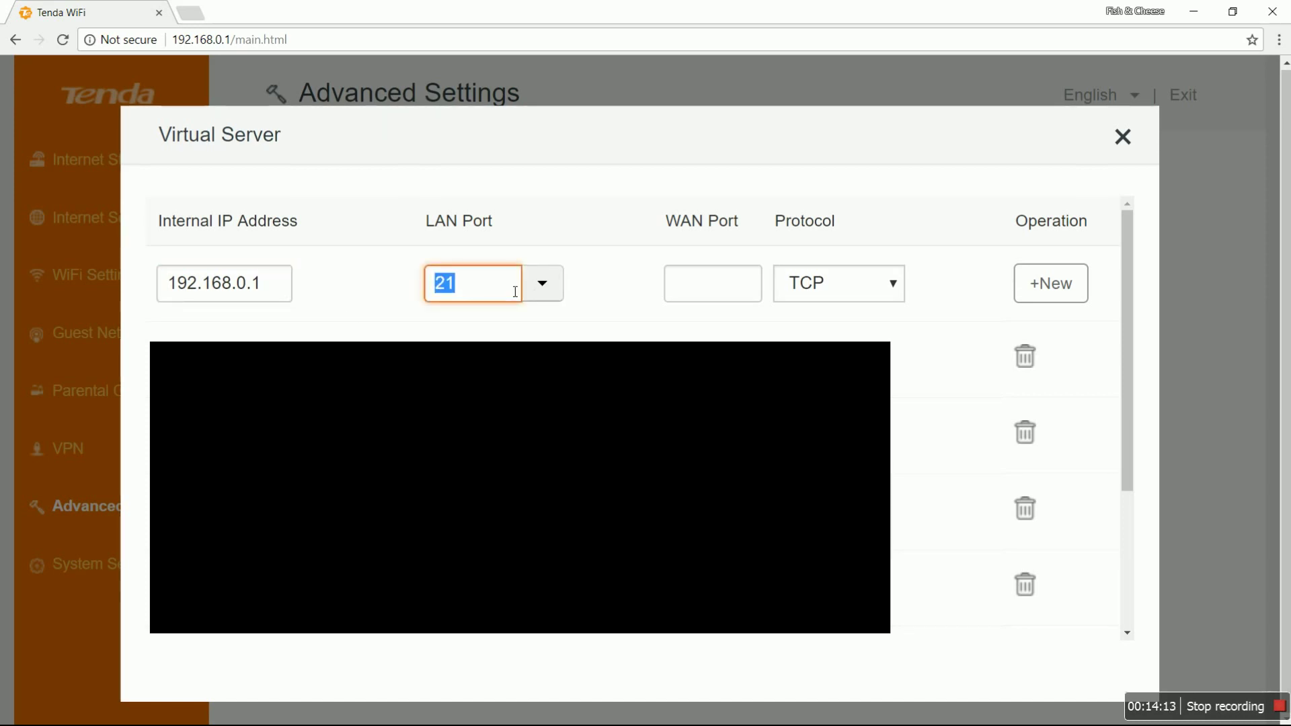
pyautogui.write('20')
pyautogui.click(706, 290)
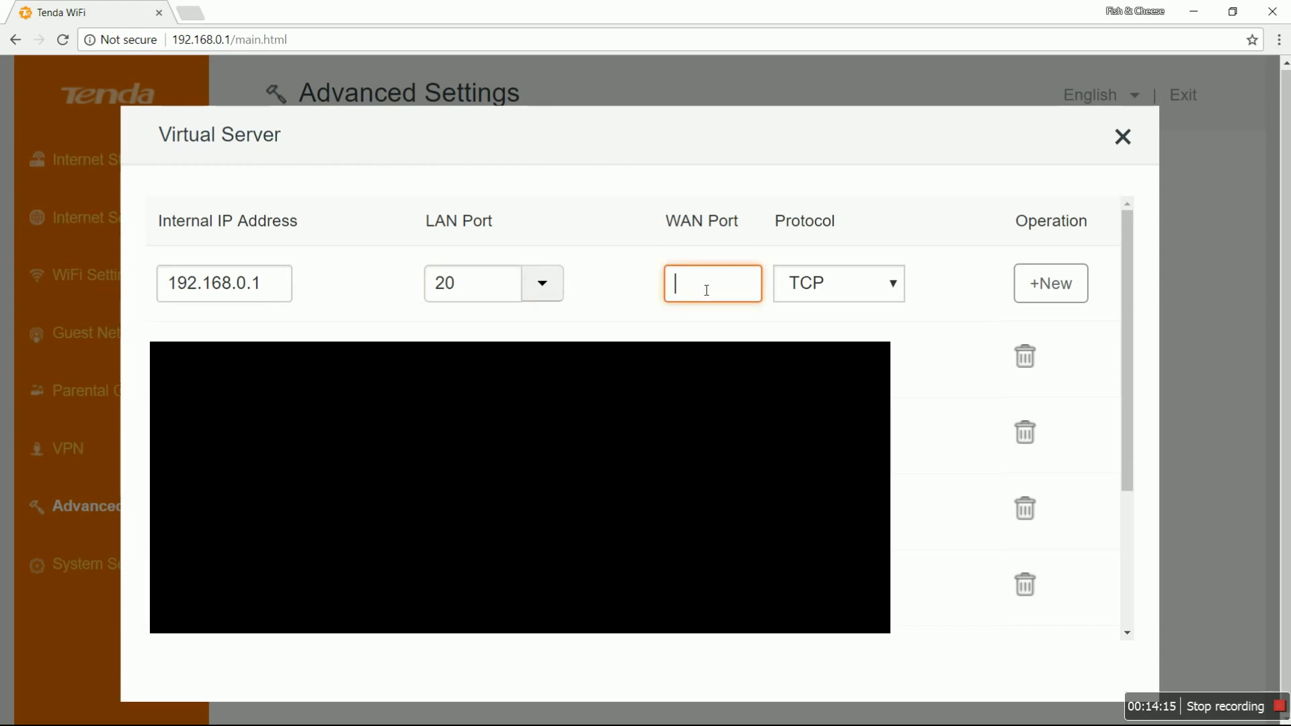
pyautogui.write('20')
pyautogui.click(894, 283)
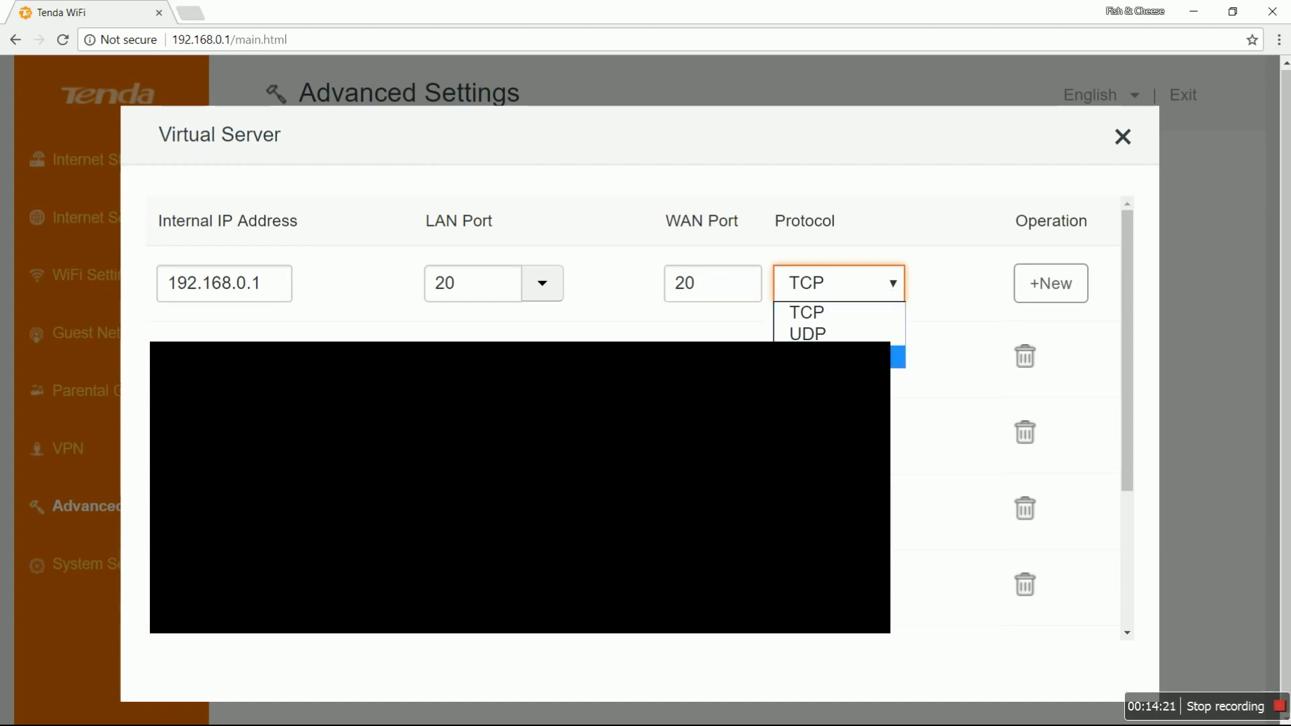
pyautogui.click(898, 356)
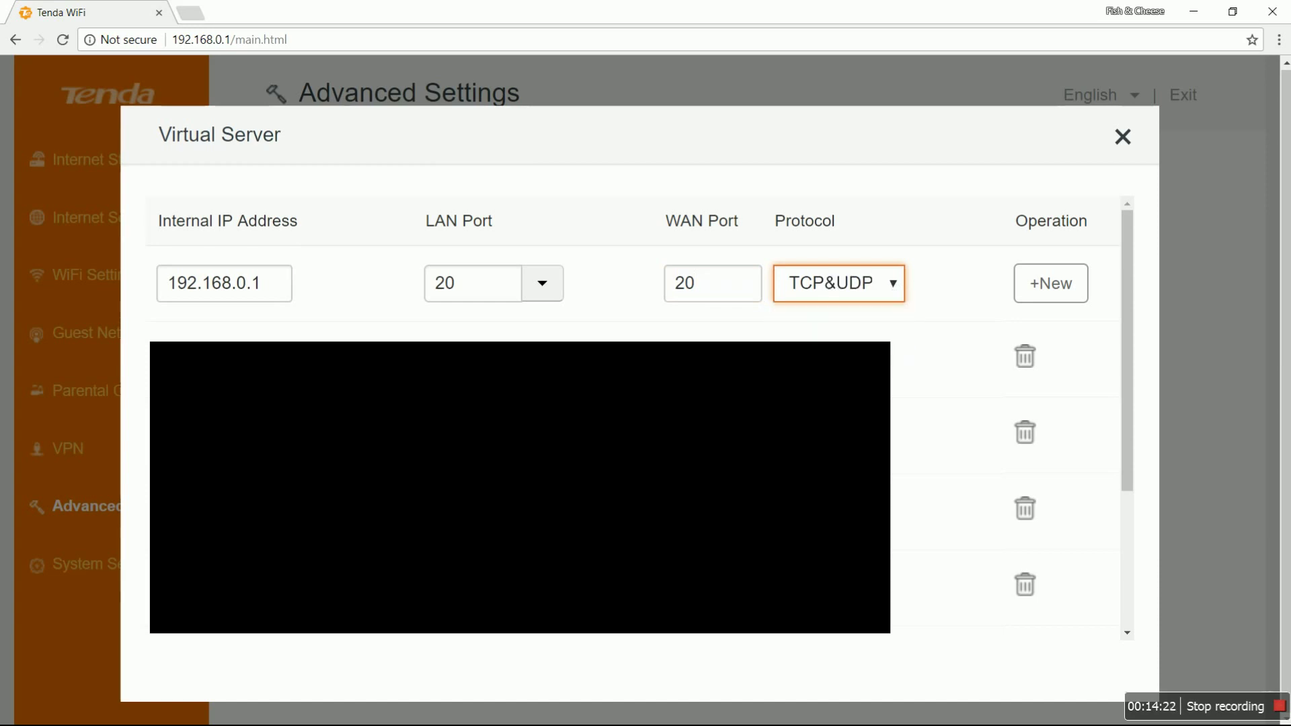
pyautogui.click(1062, 285)
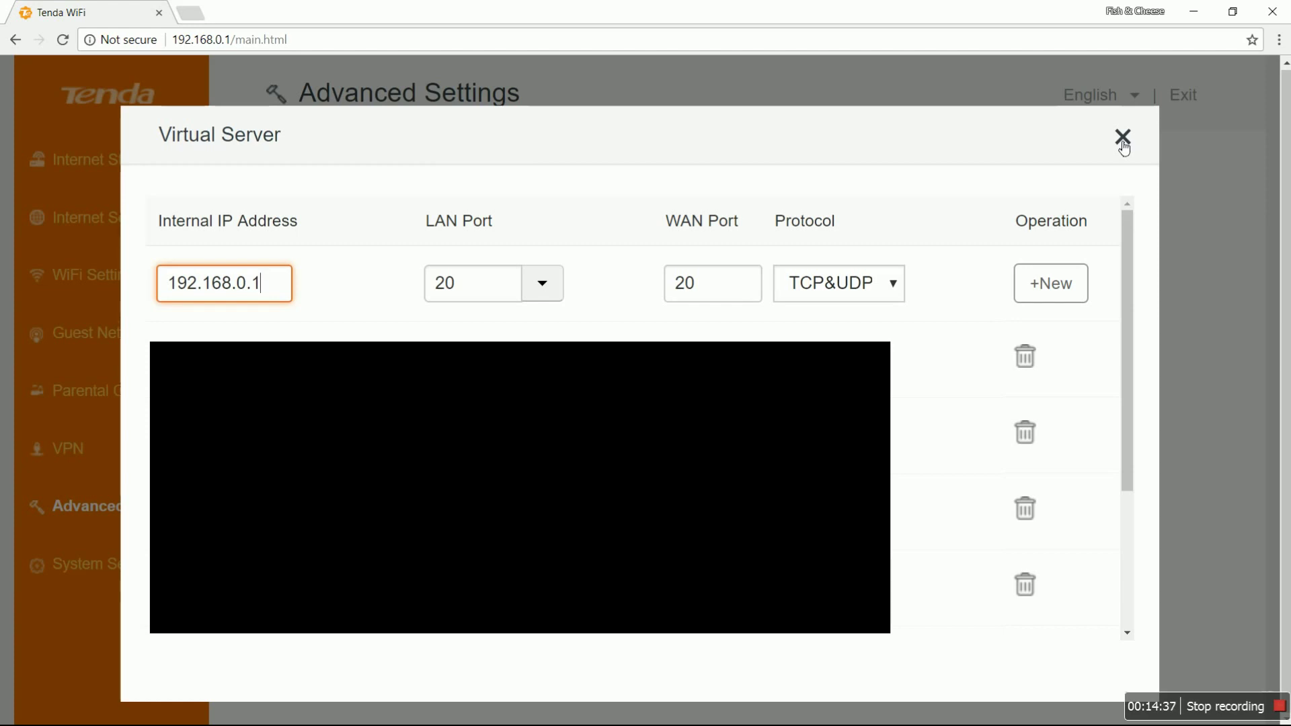
# Close the Virtual Server dialog and go to the System Settings overview
pyautogui.click(1123, 139)
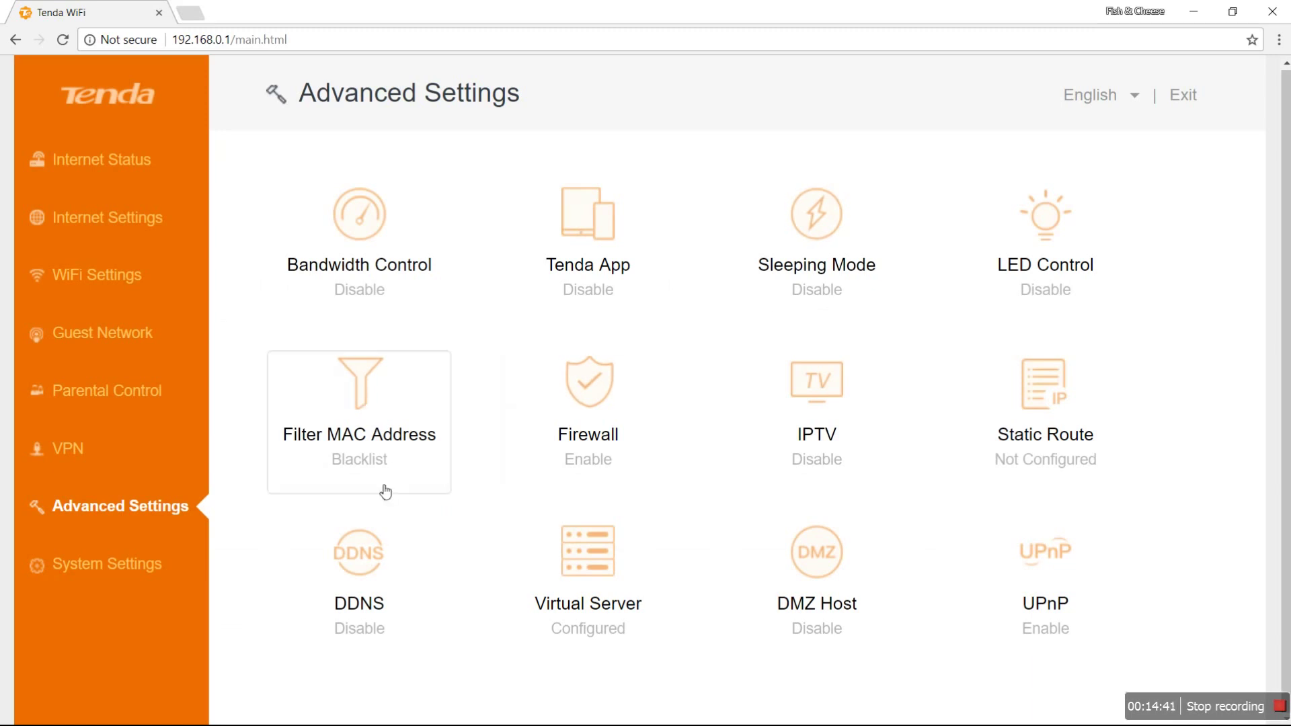
pyautogui.click(136, 571)
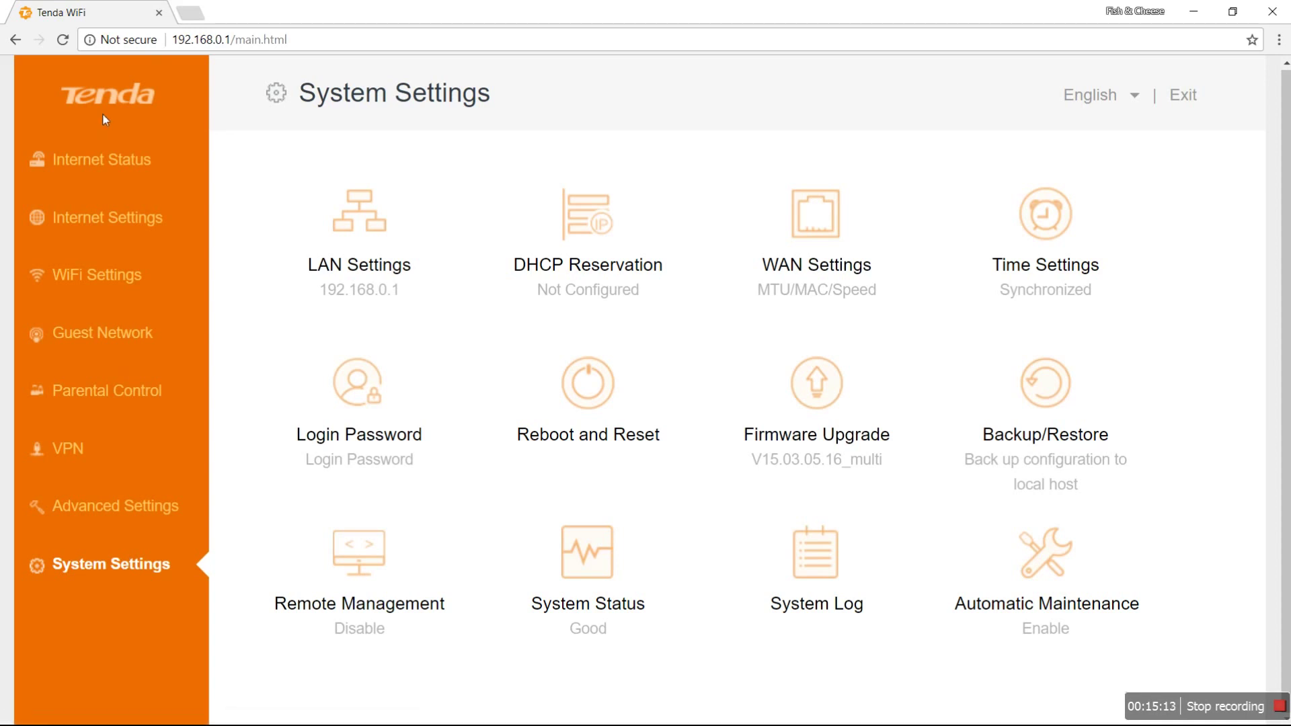
# Return to the Internet Status page showing the 5 GHz Tenda_5G network and 5 online devices
pyautogui.click(104, 156)
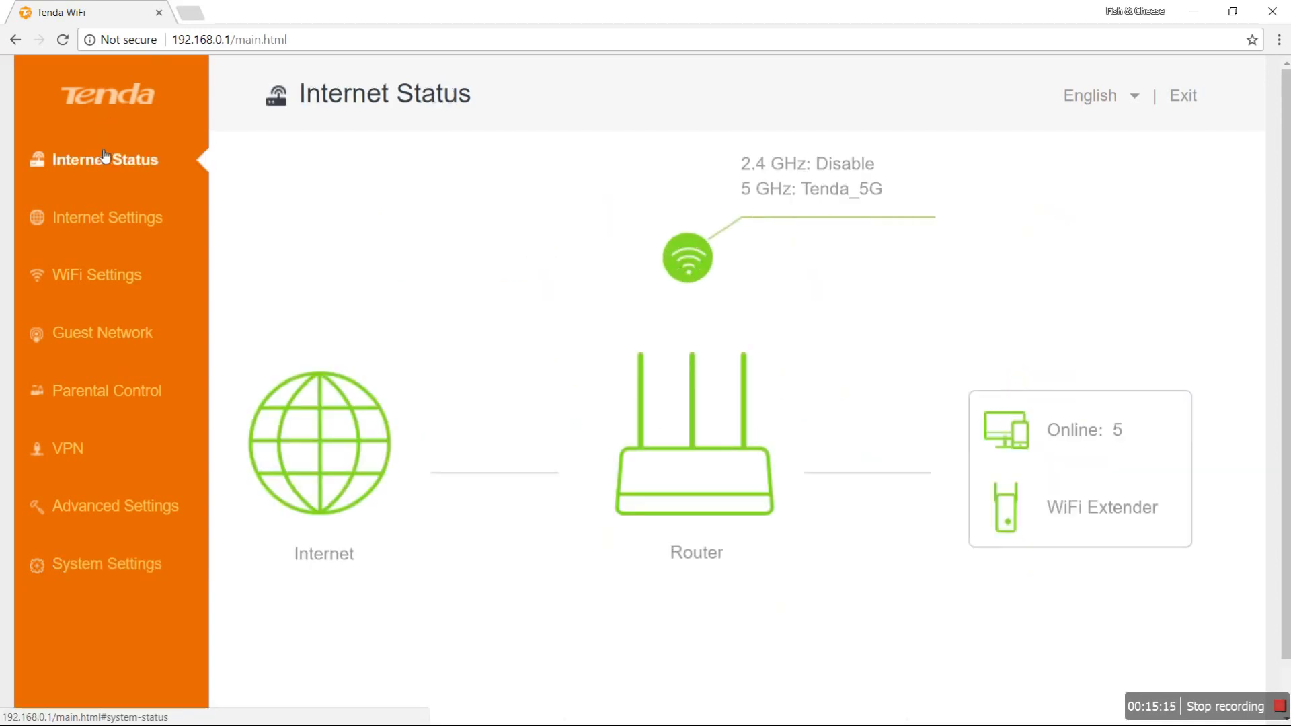